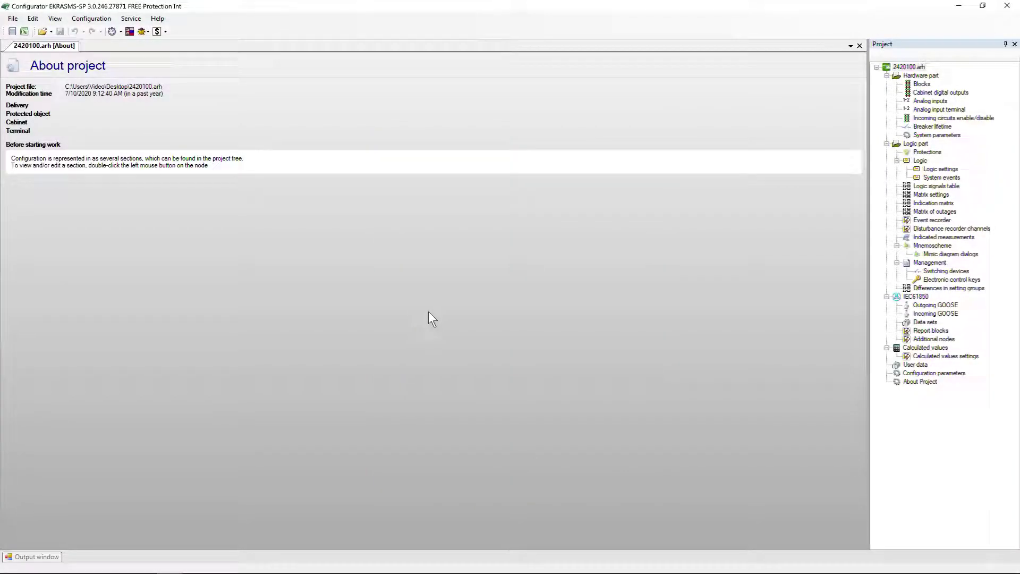
Open the synchronization settings of the system parameters, select Ethernet 1 as the software time interface and review the available protocols.
double_click(948, 136)
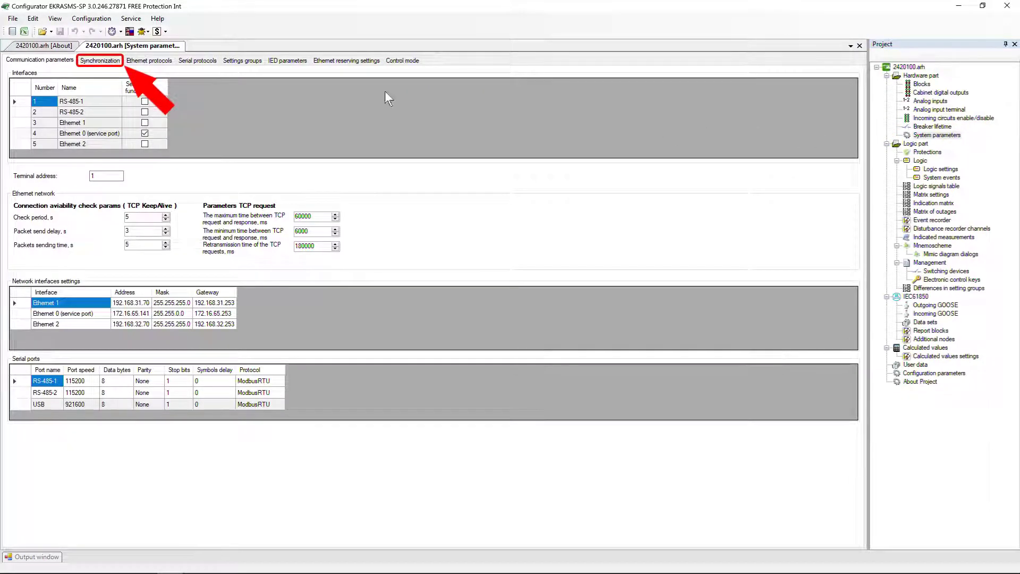
click(111, 58)
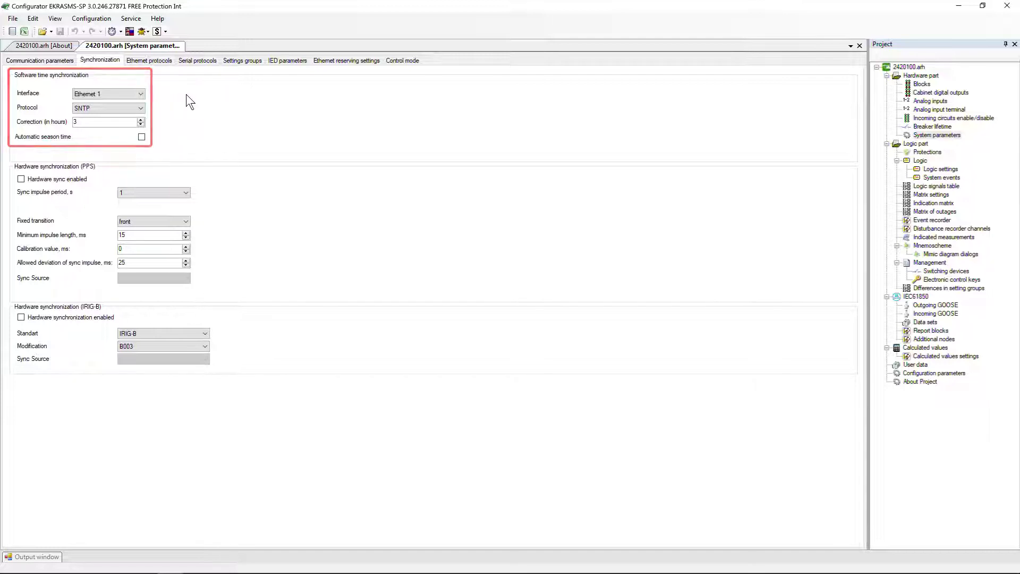
click(141, 92)
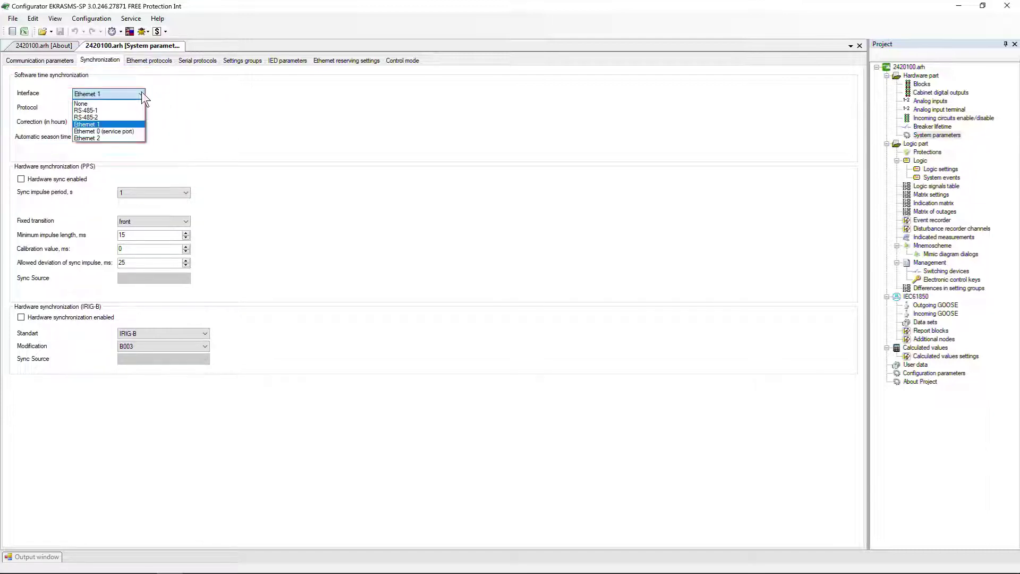
click(133, 122)
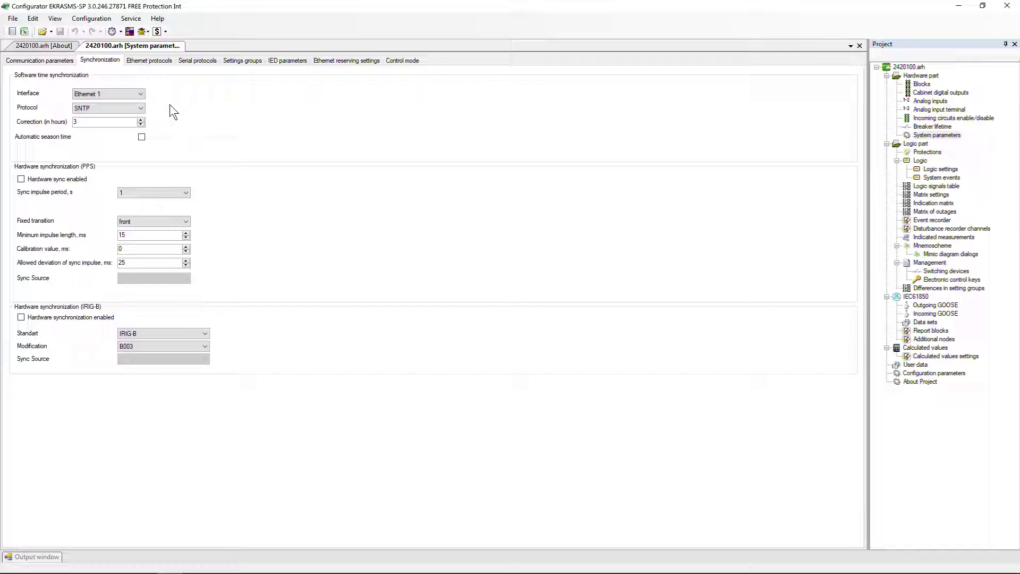
click(142, 108)
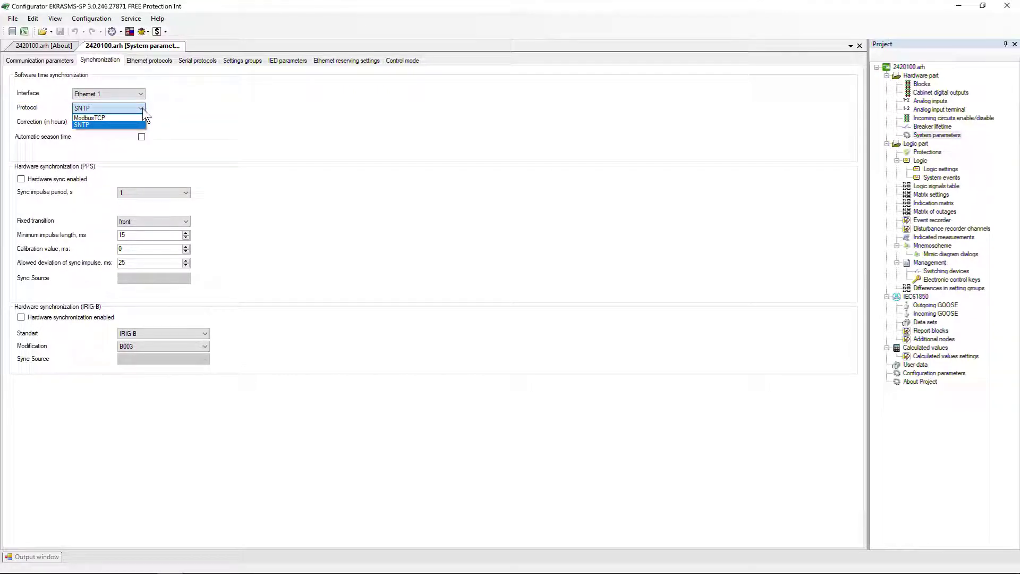
click(143, 108)
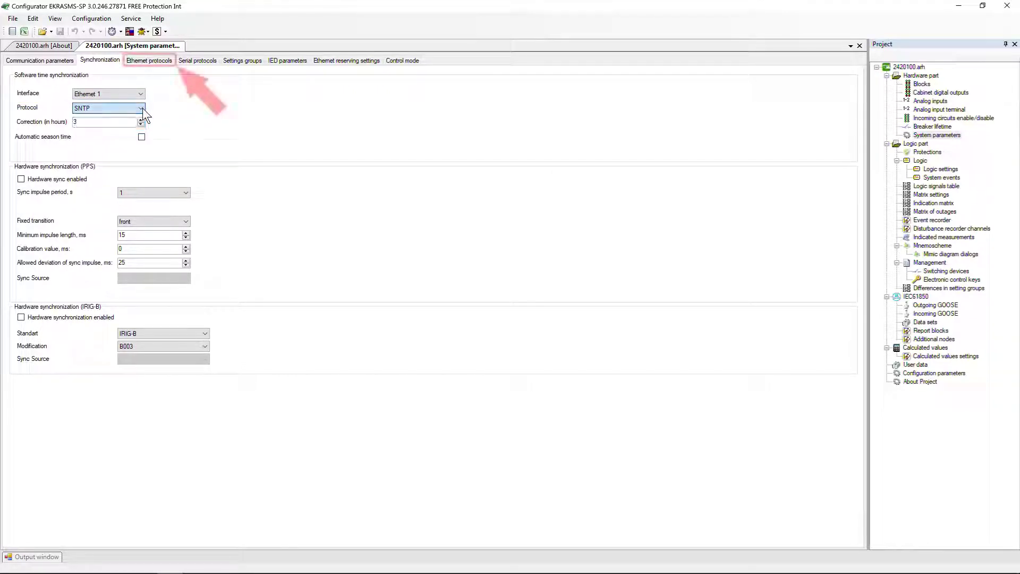
Add PTP to the list of Ethernet protocols.
click(156, 62)
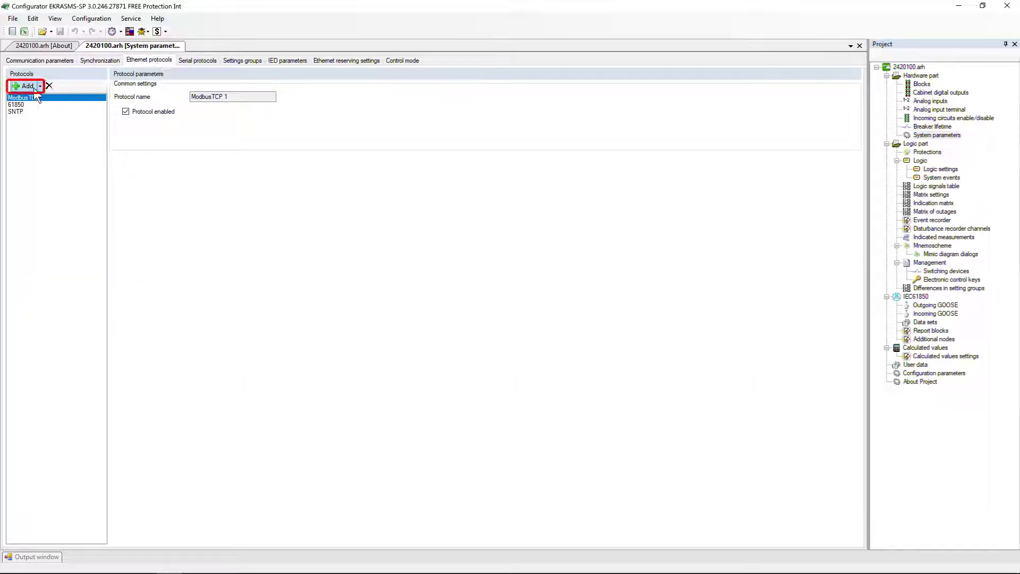
click(33, 86)
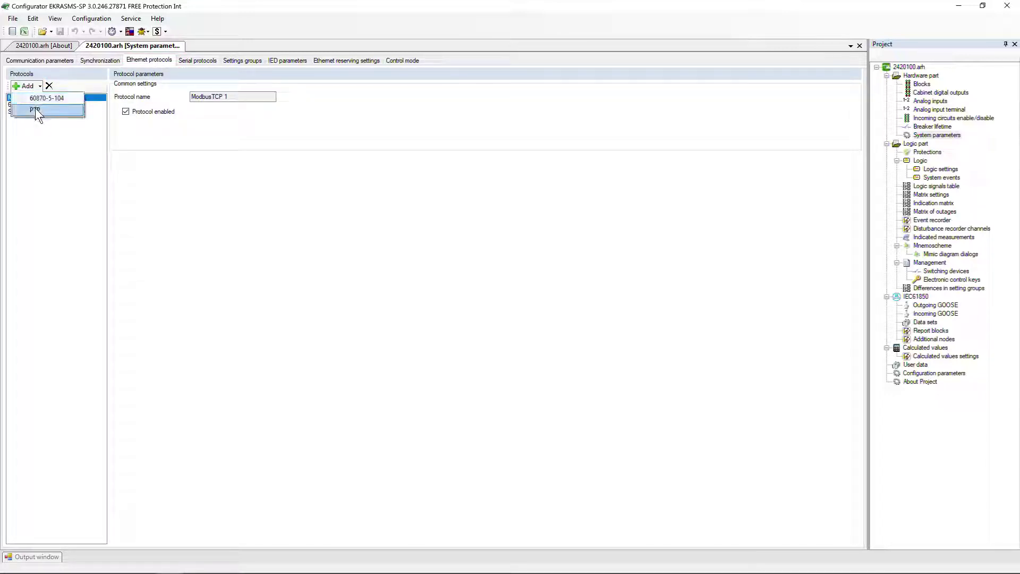
click(35, 109)
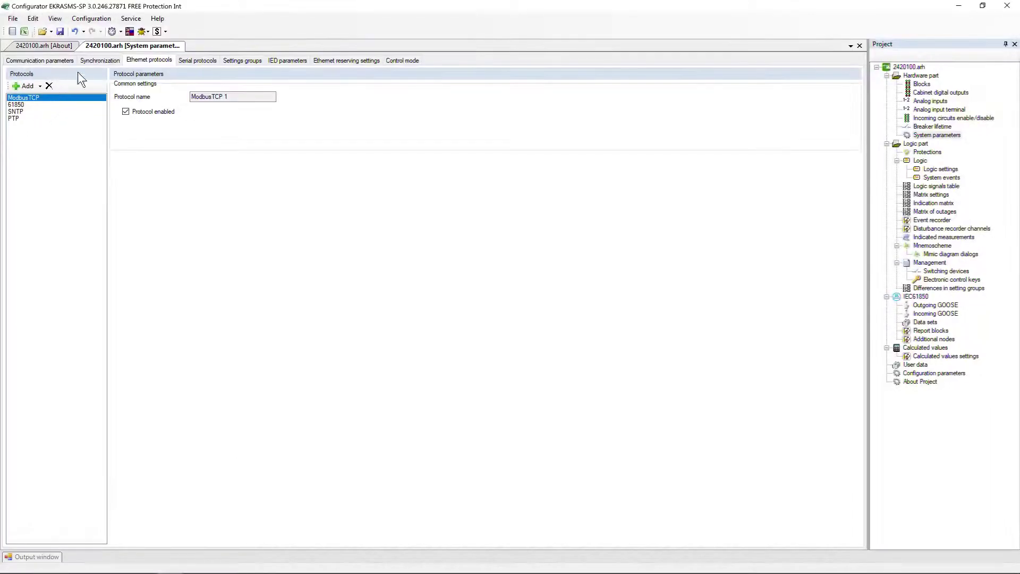
Set the software time synchronization protocol to PTP and accept the resulting hardware synchronization notice.
click(89, 62)
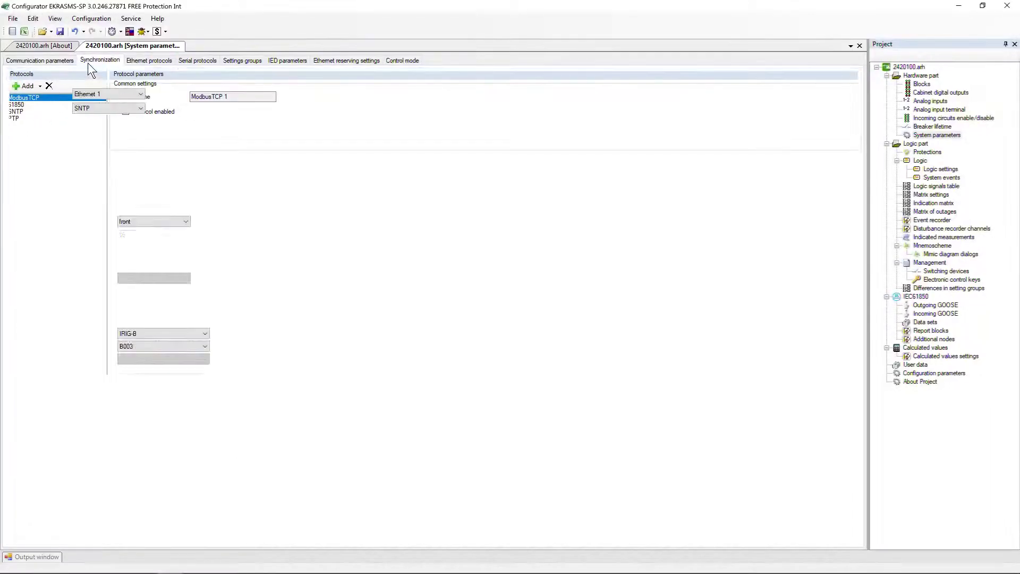
click(101, 108)
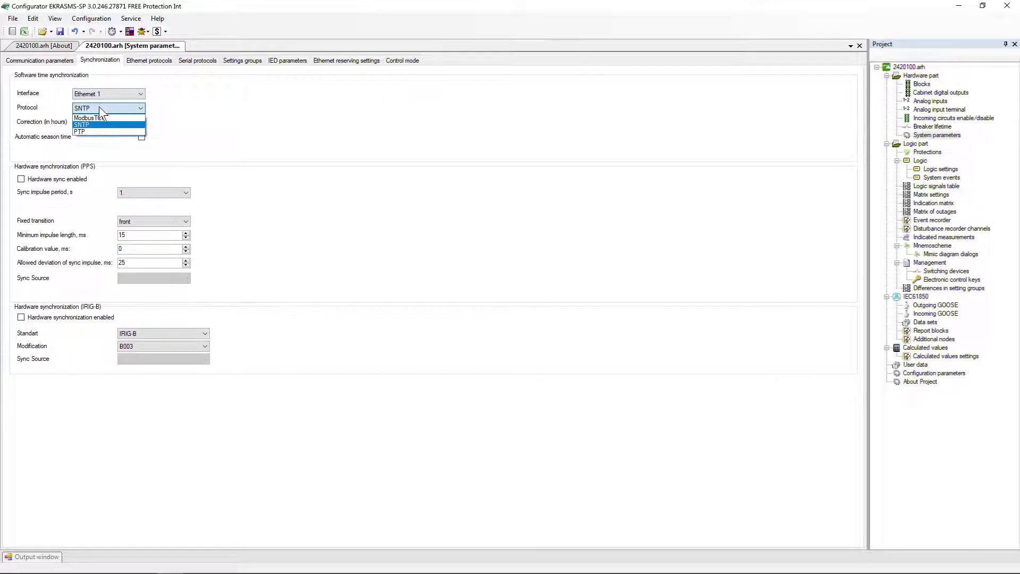
click(96, 129)
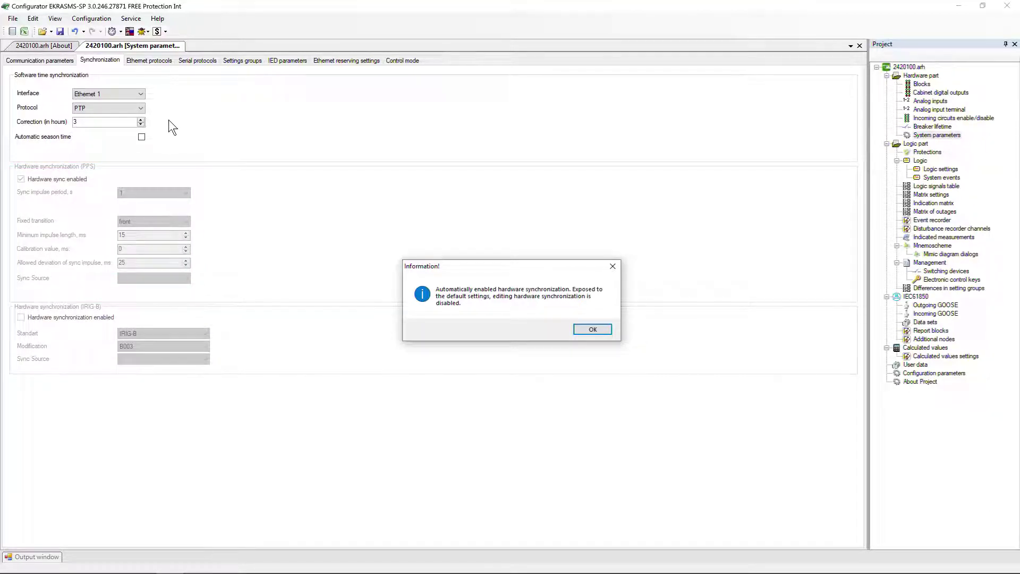
click(588, 330)
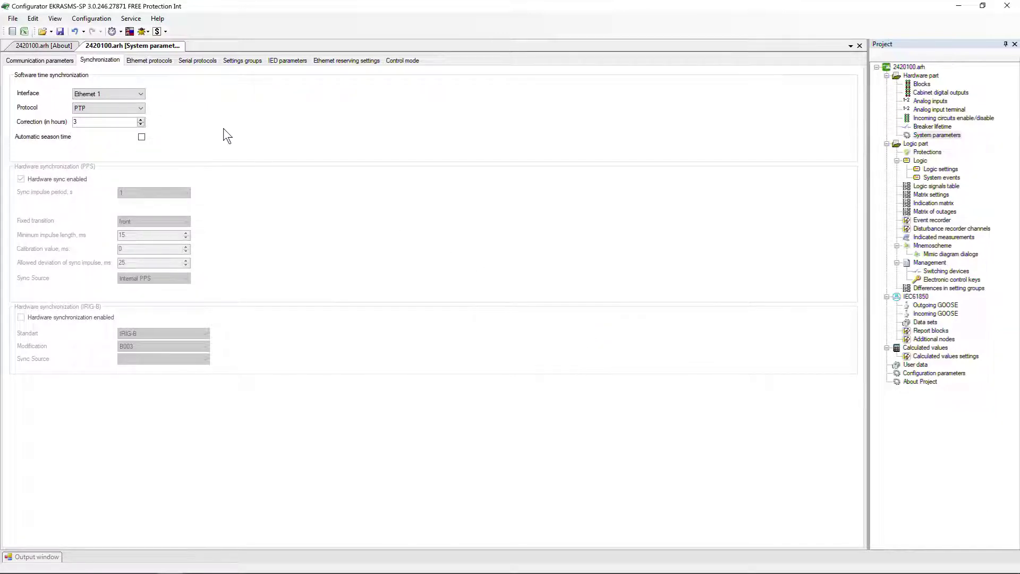
Try RS-485-1 as the software synchronization interface and select ModbusRTU as that serial port's protocol in the communication parameters.
click(142, 94)
click(135, 110)
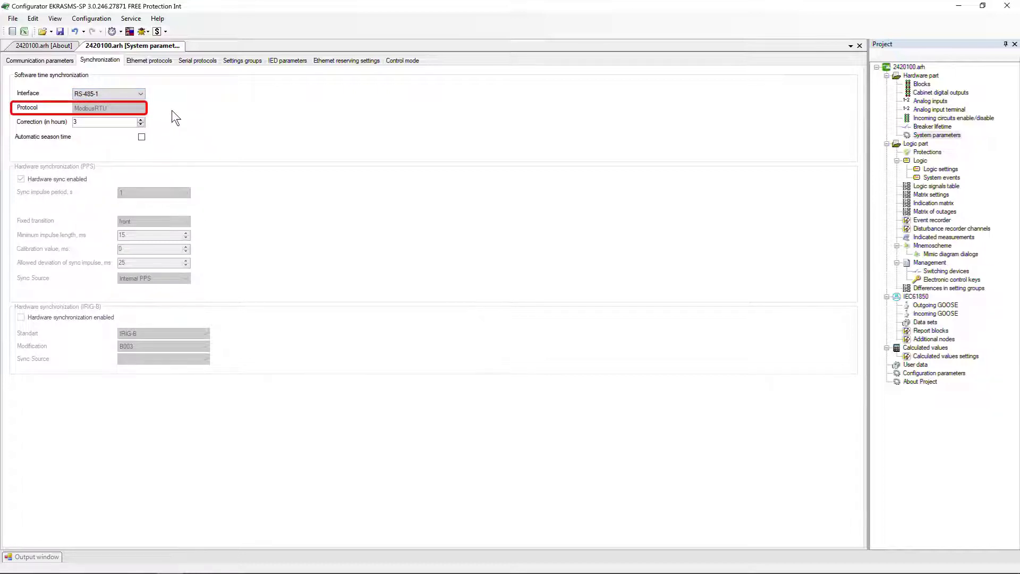
click(64, 61)
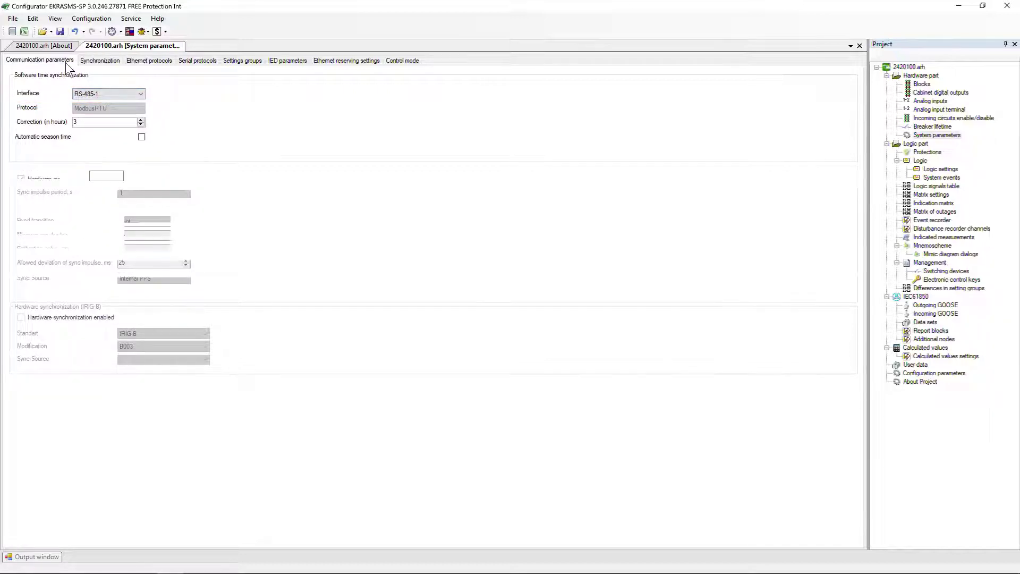
click(280, 381)
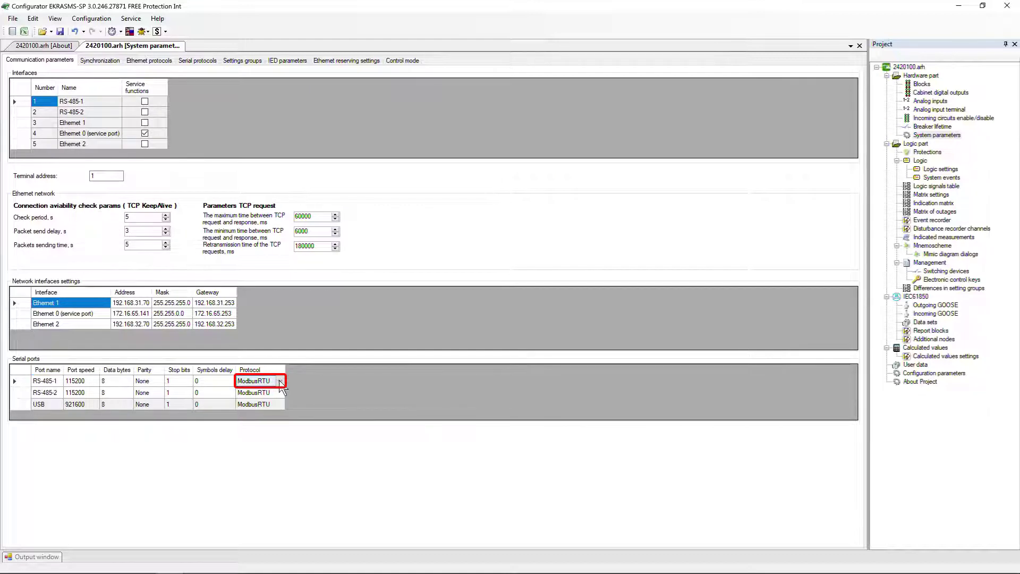
click(280, 381)
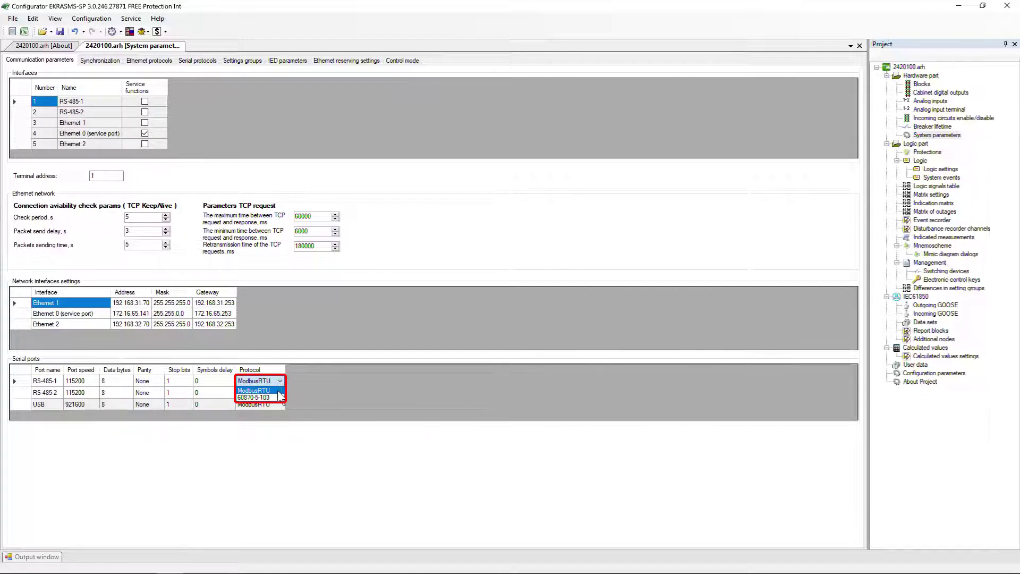
click(258, 391)
Set software time synchronization to Ethernet 1 with the PTP protocol and a 5-hour correction, and enable automatic season time.
click(113, 62)
click(139, 94)
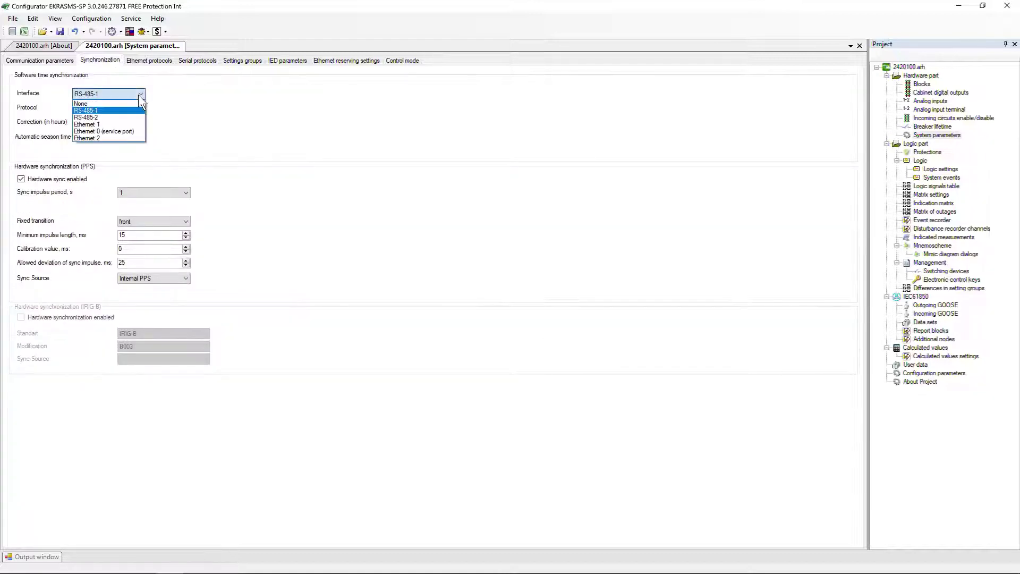
click(122, 117)
click(136, 107)
click(121, 125)
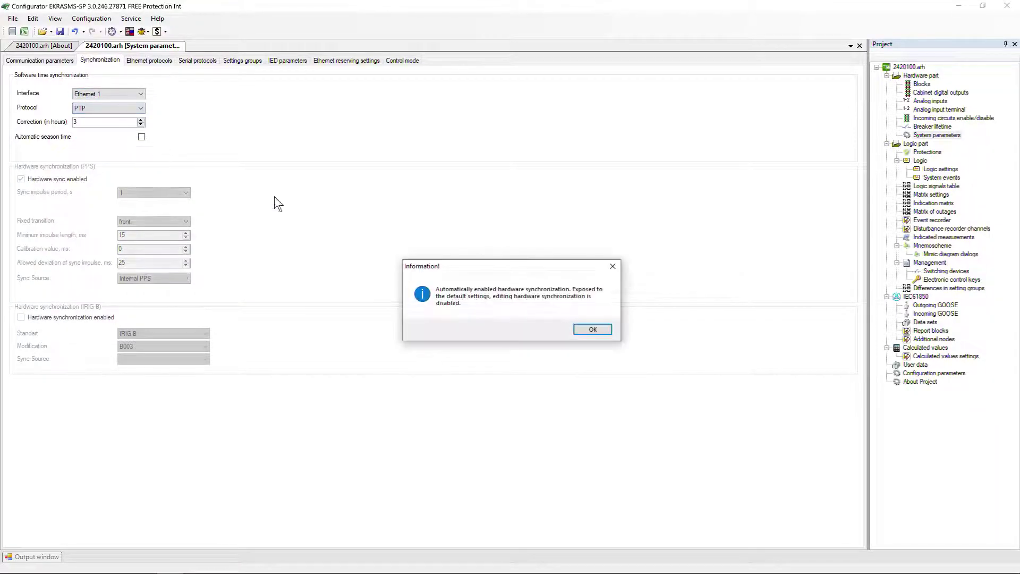
click(591, 330)
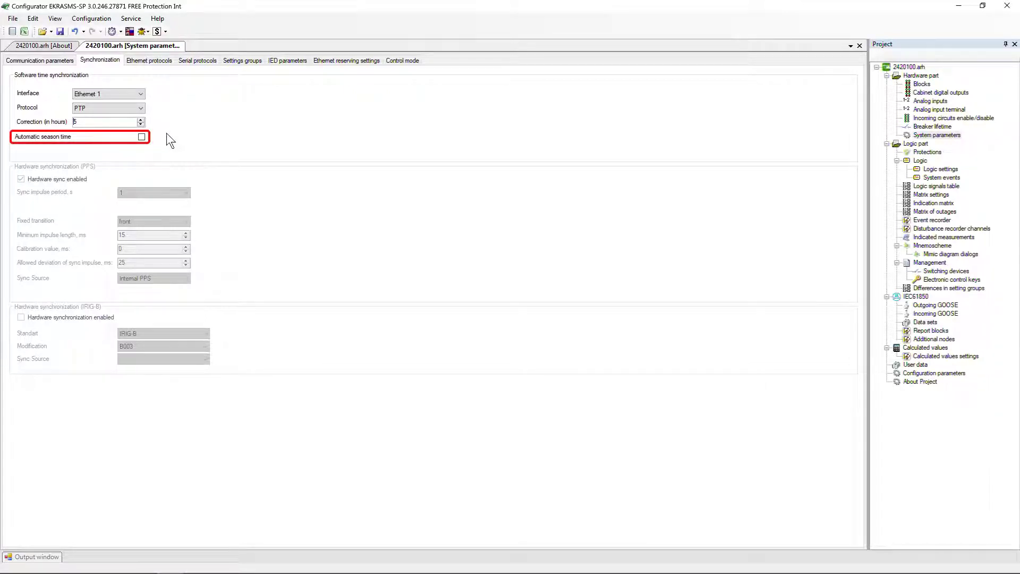
click(142, 137)
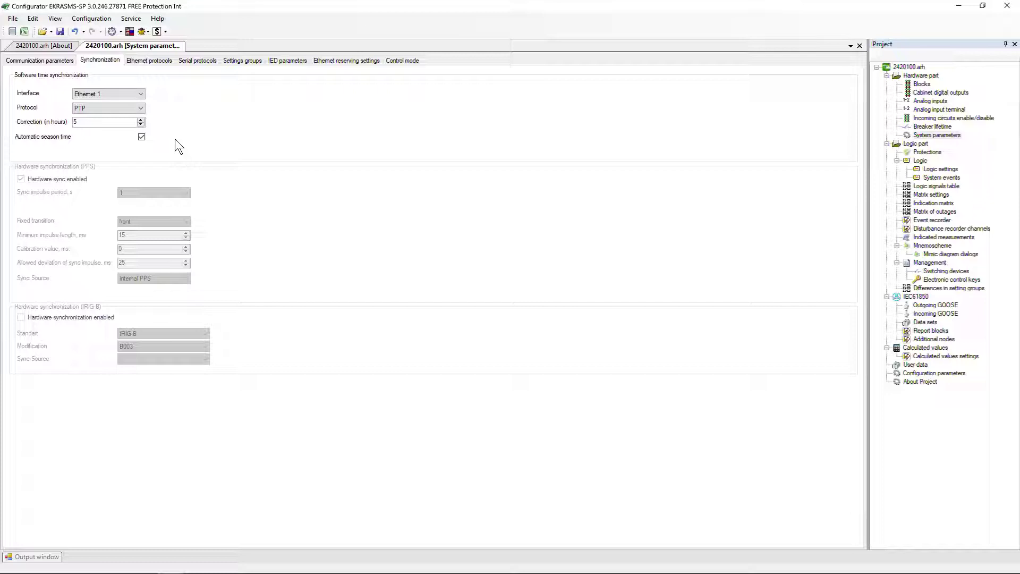
In the SNTP Ethernet protocol settings, try the Automatic server choice and switch it back to On priorities.
click(155, 60)
click(23, 112)
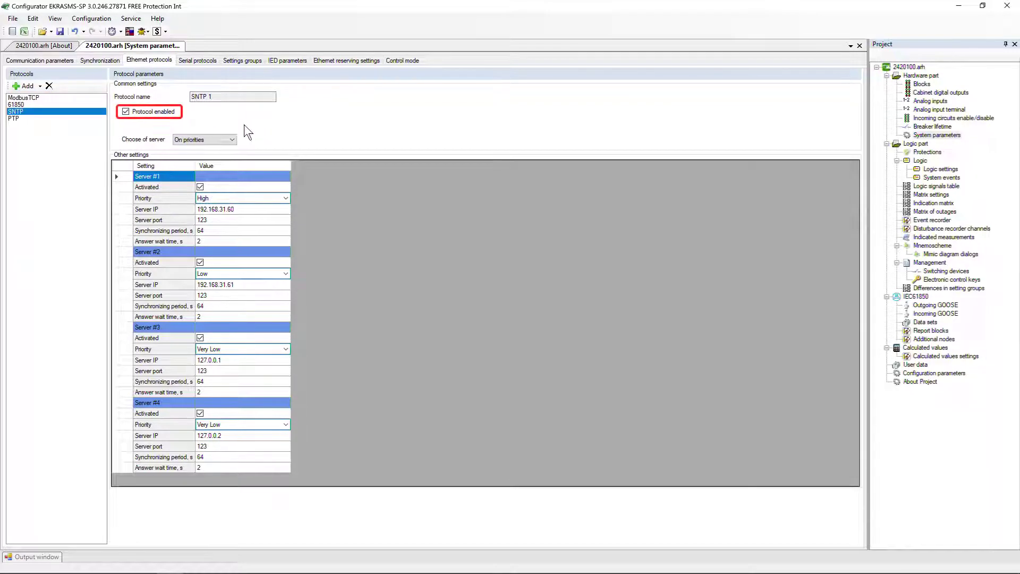
click(164, 114)
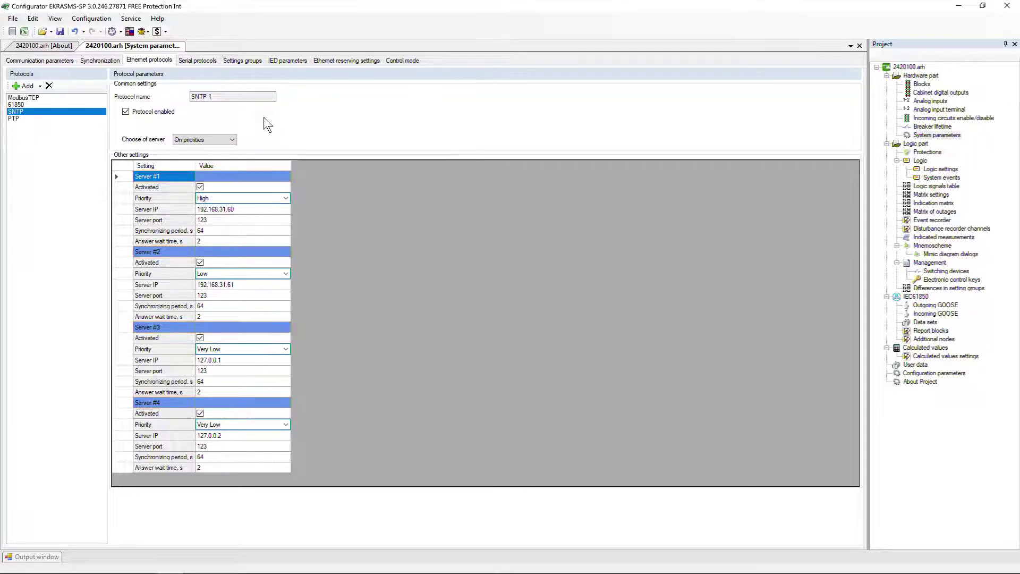
click(223, 139)
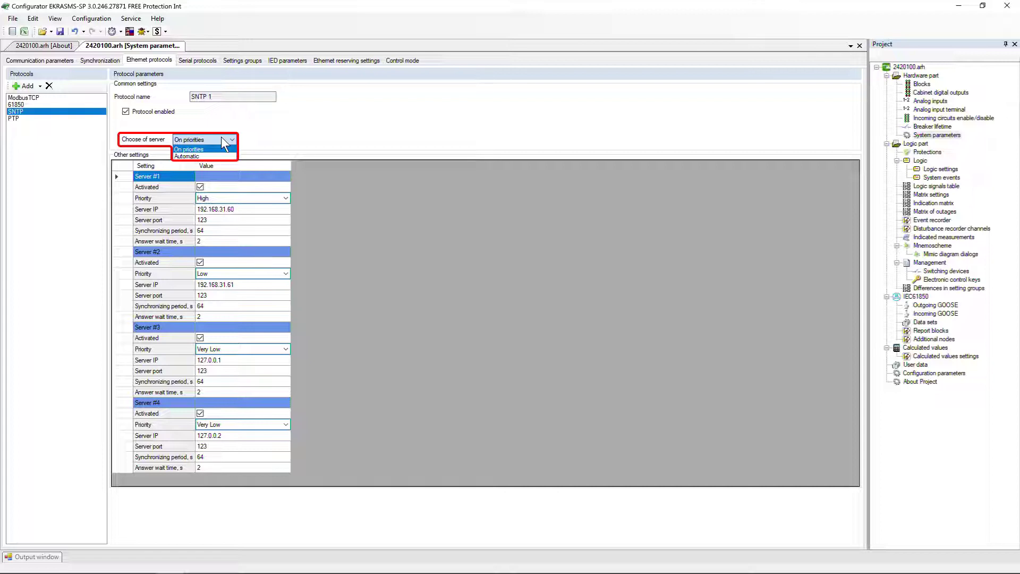
click(215, 156)
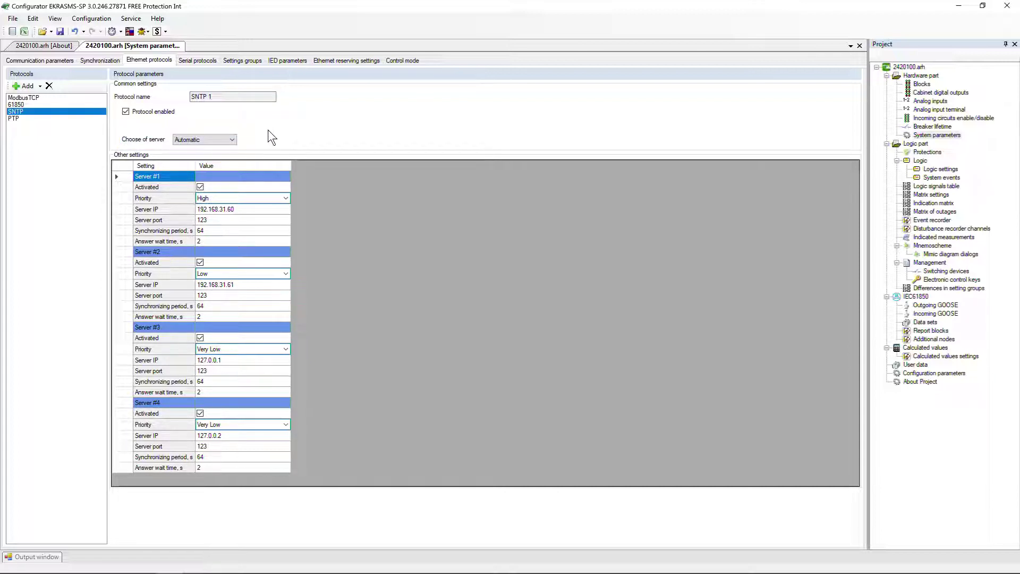
click(235, 139)
click(226, 147)
click(287, 198)
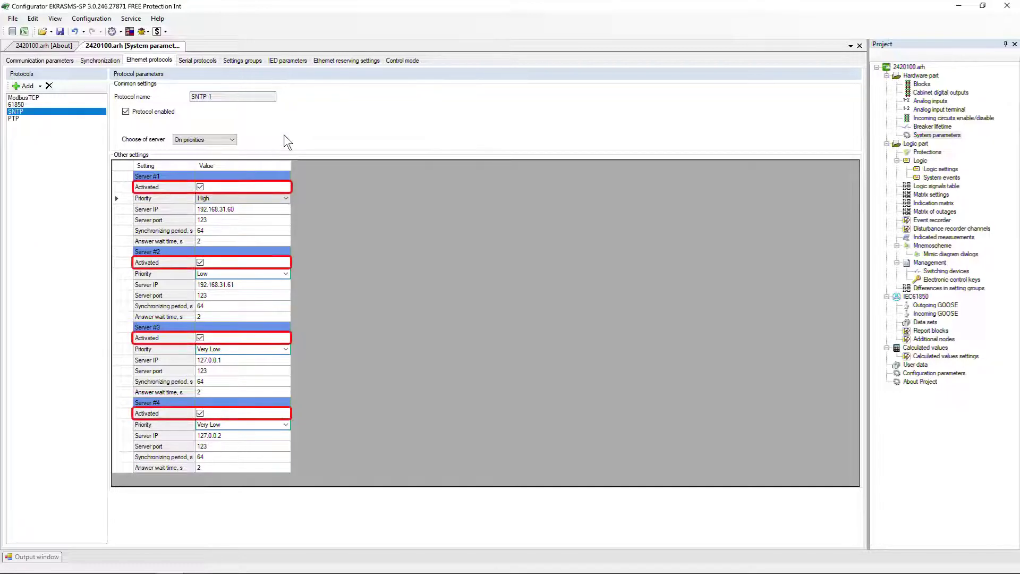
Deactivate SNTP servers #3 and #4.
click(200, 413)
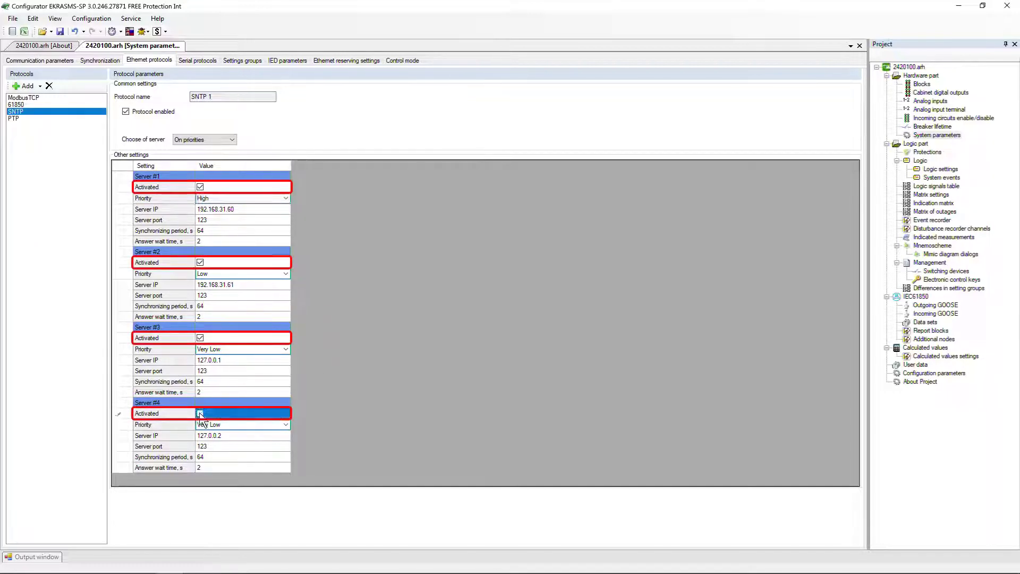
click(200, 337)
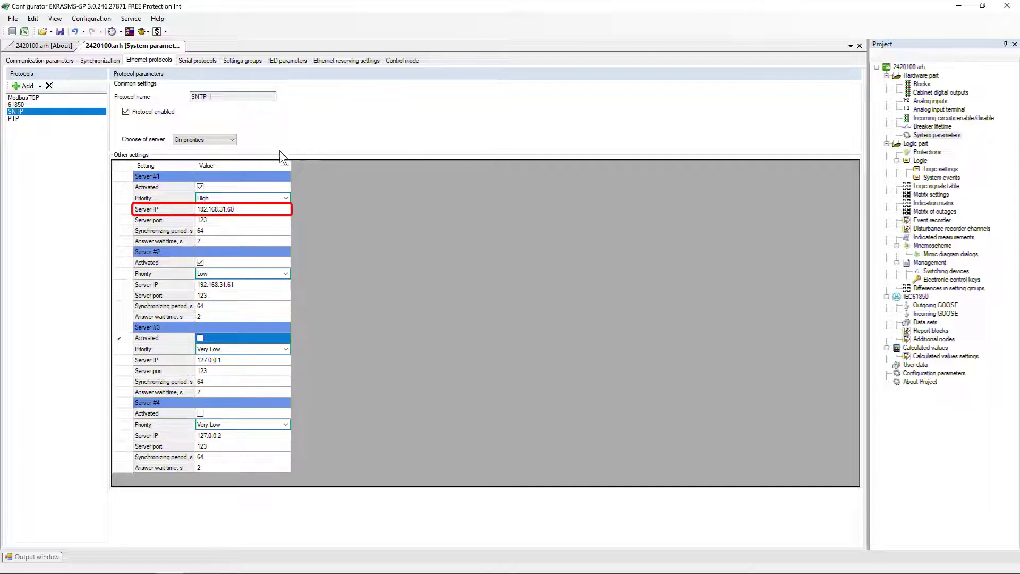
Set the IP address of SNTP Server #1 to 192.168.0.130.
double_click(236, 210)
key(BackSpace)
key(BackSpace)
key(BackSpace)
key(BackSpace)
key(BackSpace)
text(0.130)
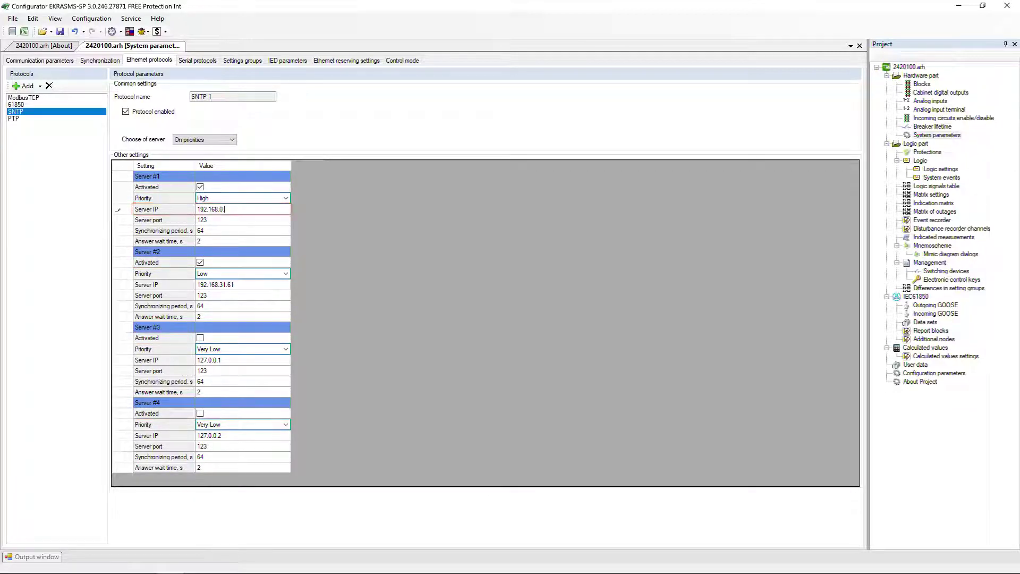
key(Return)
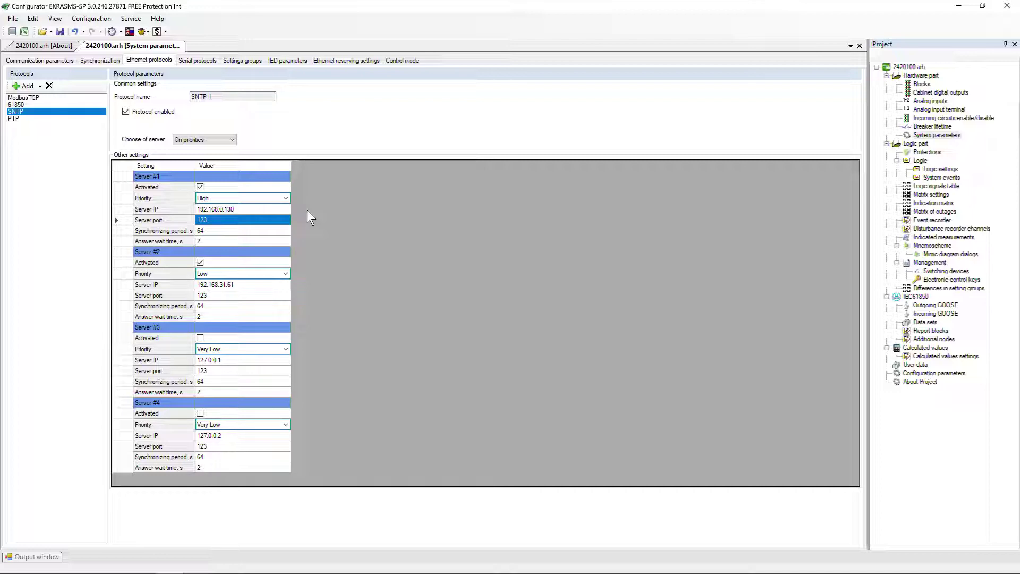
Set the PTP protocol's synchronizing period to 30 seconds and review the clock type options.
click(16, 118)
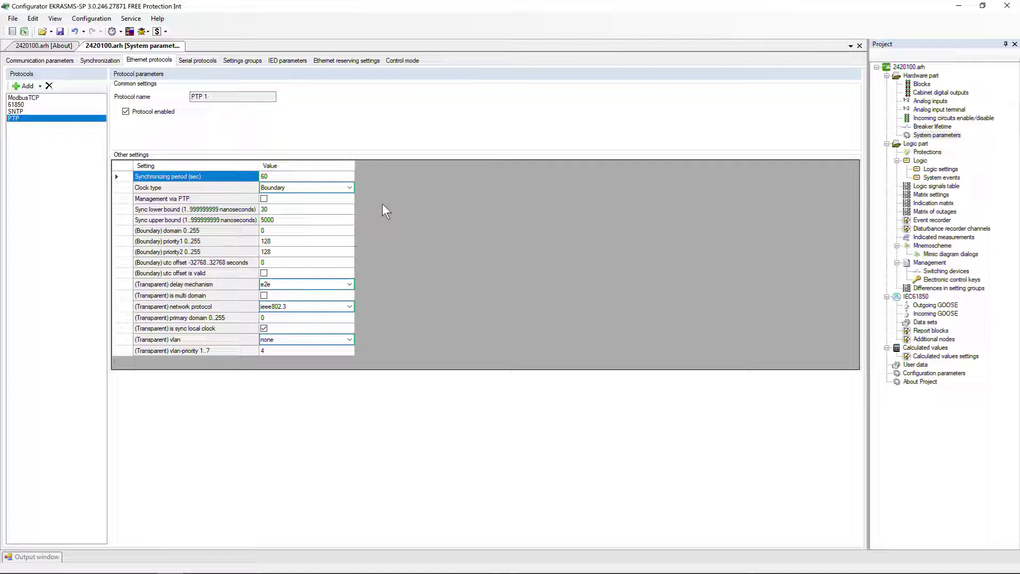
click(340, 177)
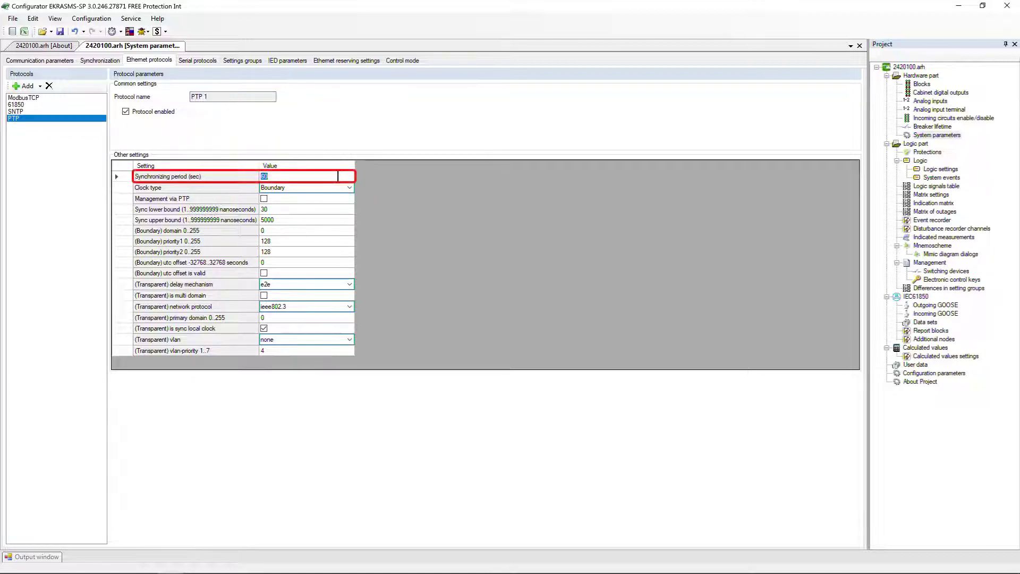
key(BackSpace)
text(30)
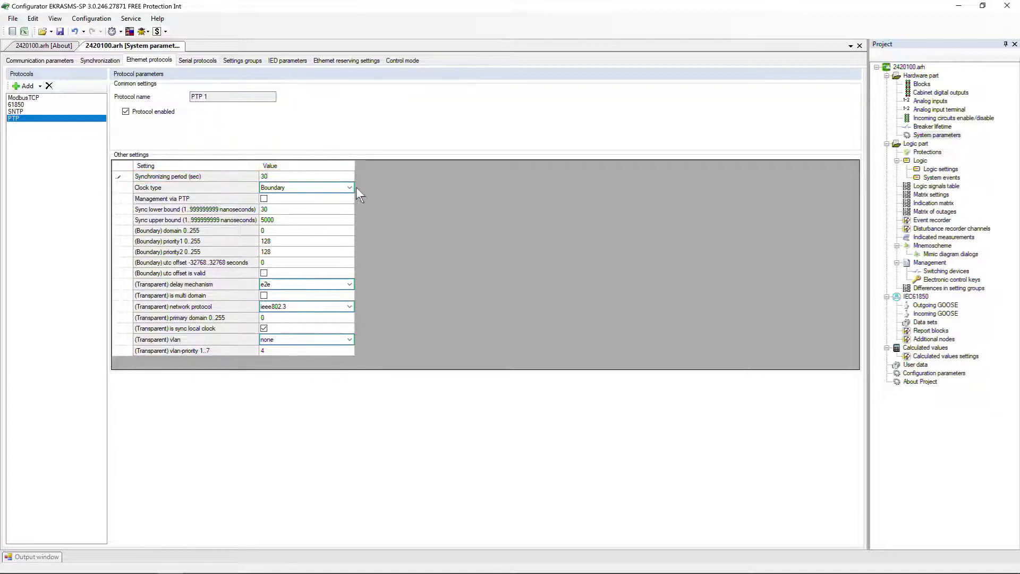
click(350, 188)
click(349, 187)
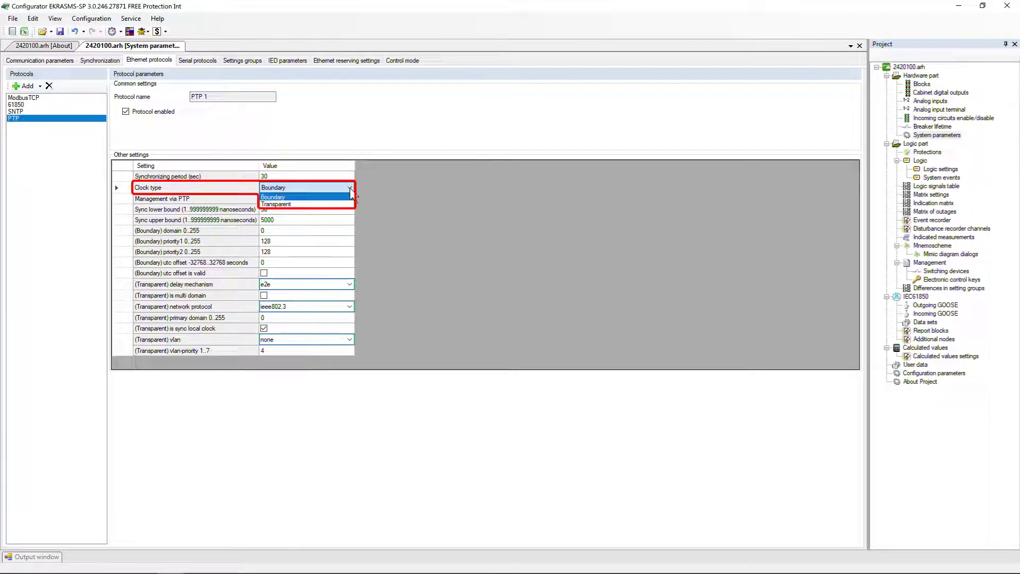
click(351, 187)
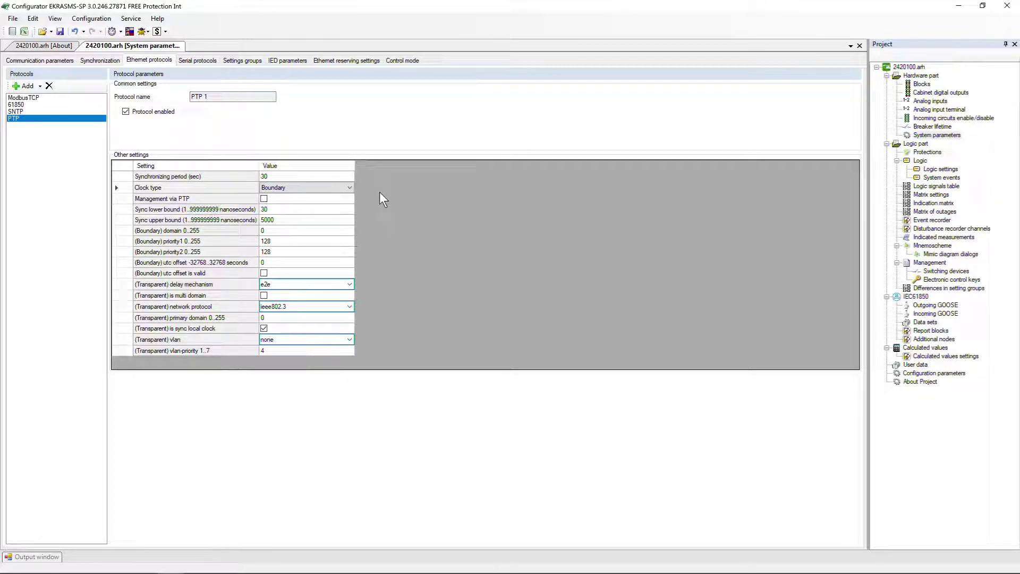
Try the Transparent clock type for the PTP protocol and switch it back to Boundary.
click(350, 187)
click(343, 204)
click(350, 186)
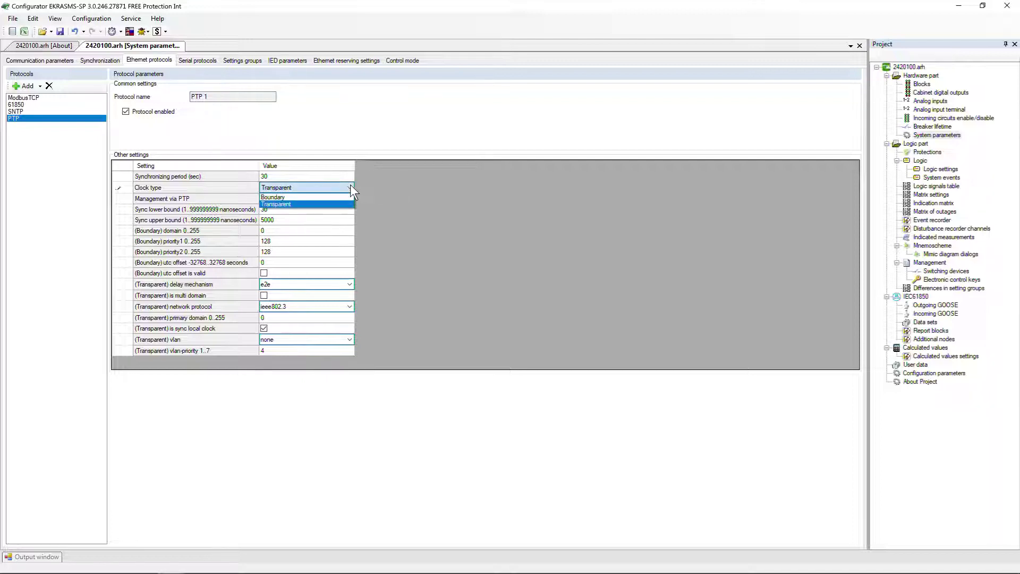
click(343, 196)
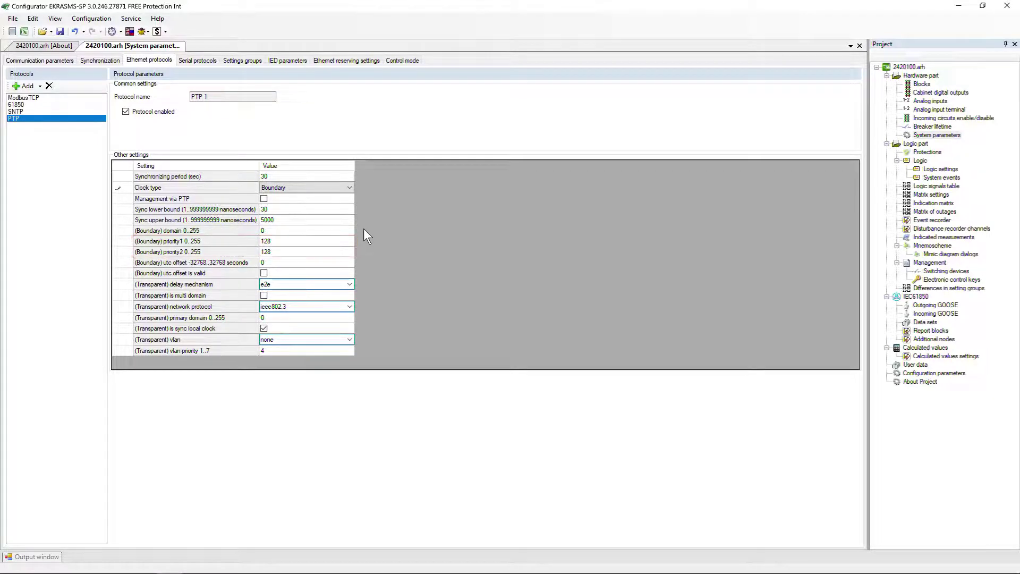
Set the PTP Boundary utc offset to 37 seconds and mark the utc offset as valid.
click(337, 262)
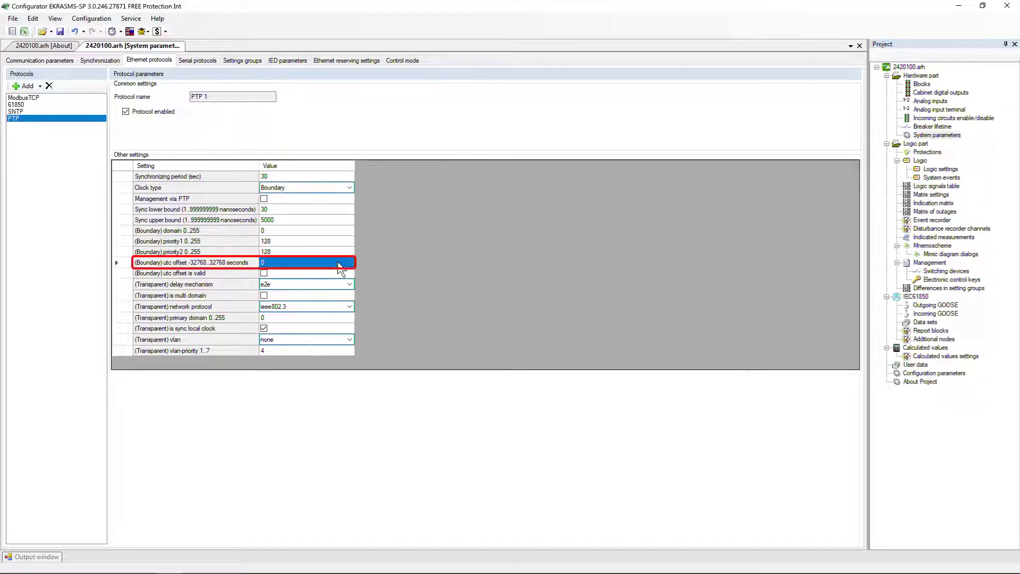
text(37)
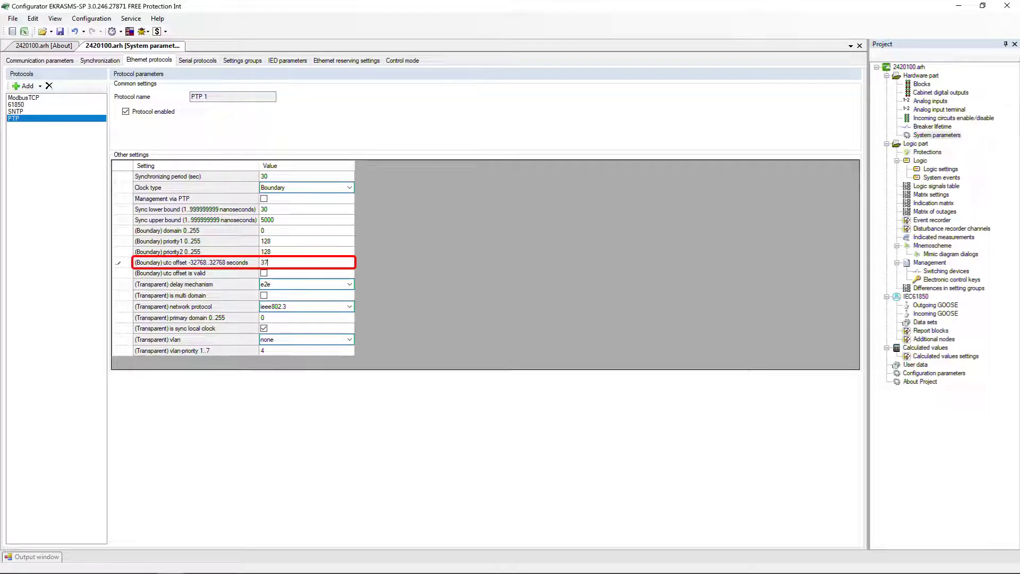
key(Return)
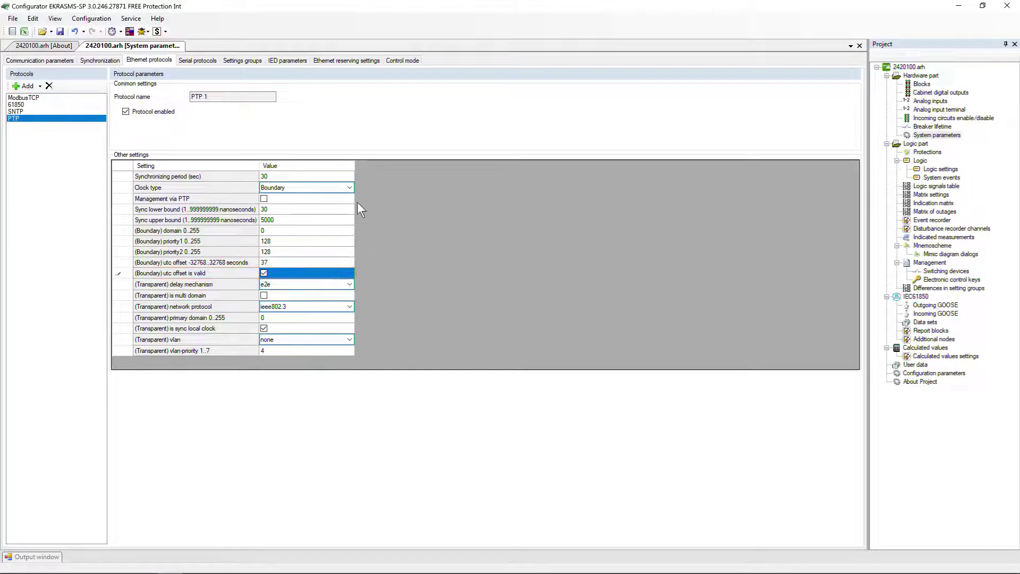
Change the PTP clock type to Transparent.
click(351, 188)
click(352, 187)
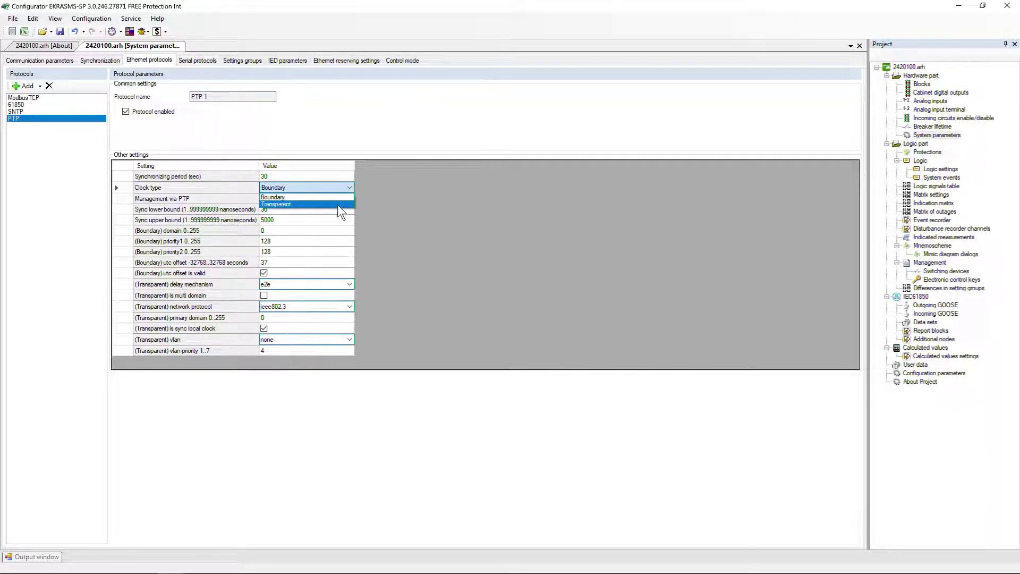
click(338, 205)
Try the p2p and none options for the Transparent delay mechanism and return it to e2e.
click(350, 285)
click(350, 284)
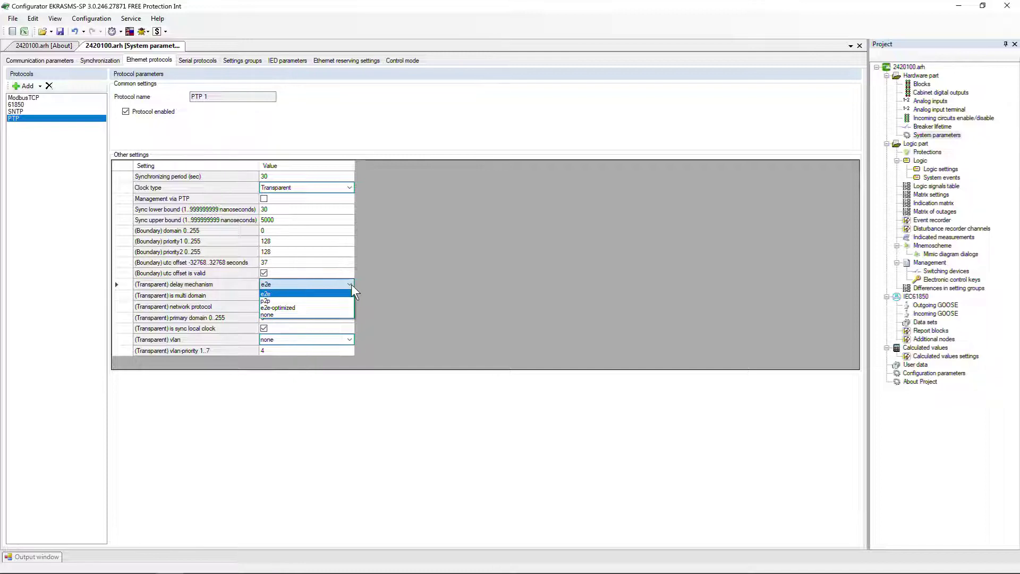
click(343, 300)
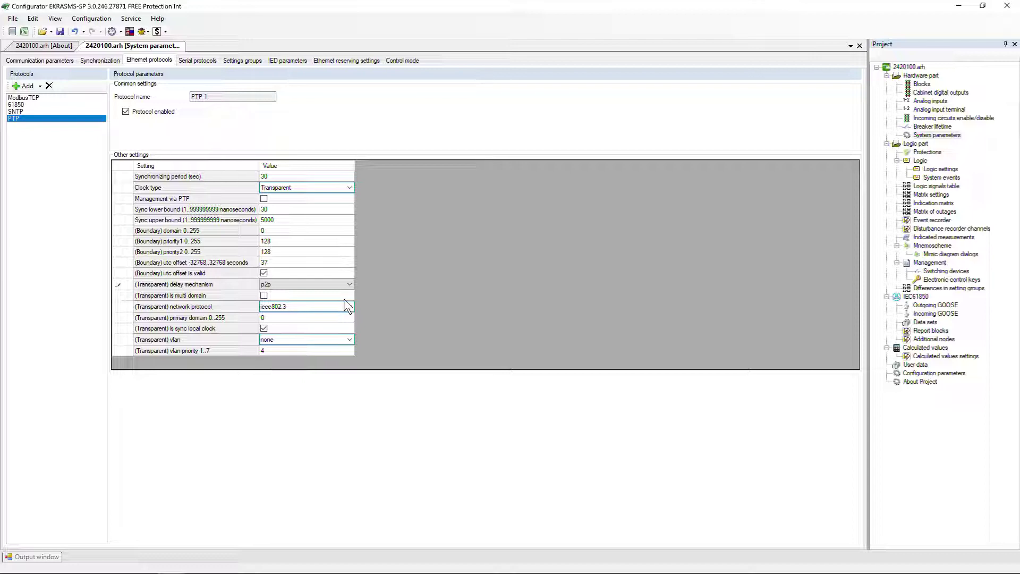
click(348, 285)
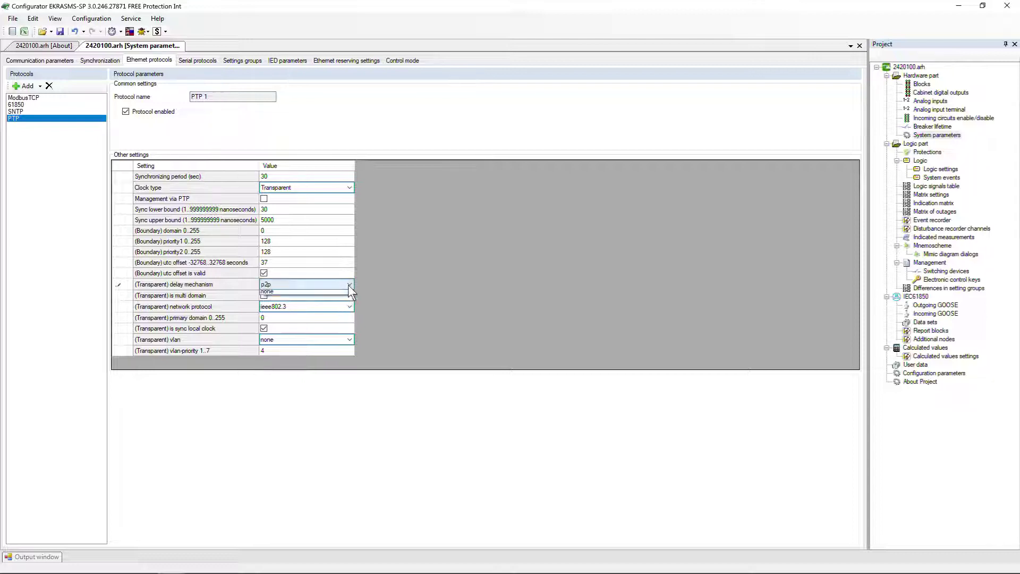
click(343, 293)
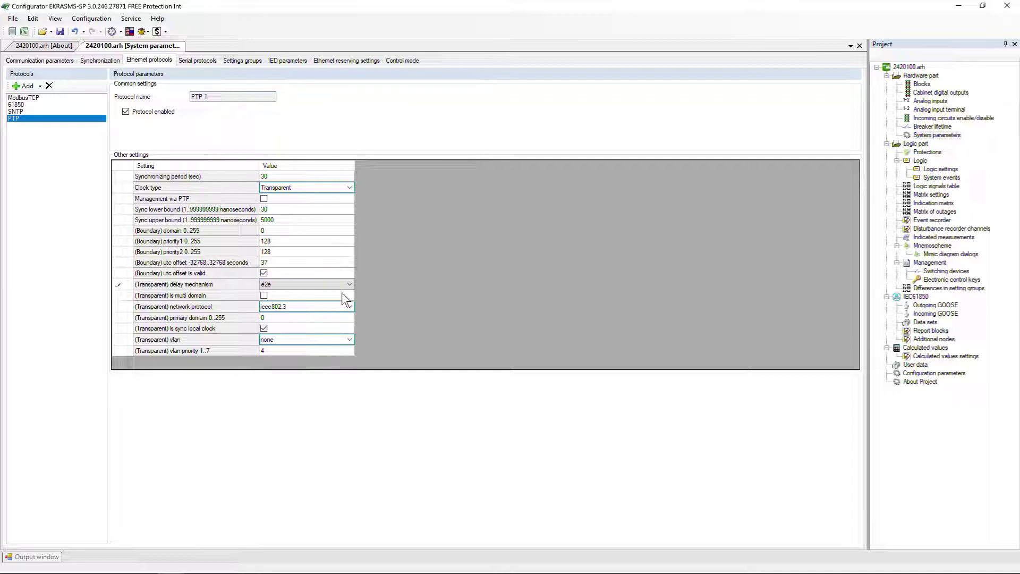
click(346, 286)
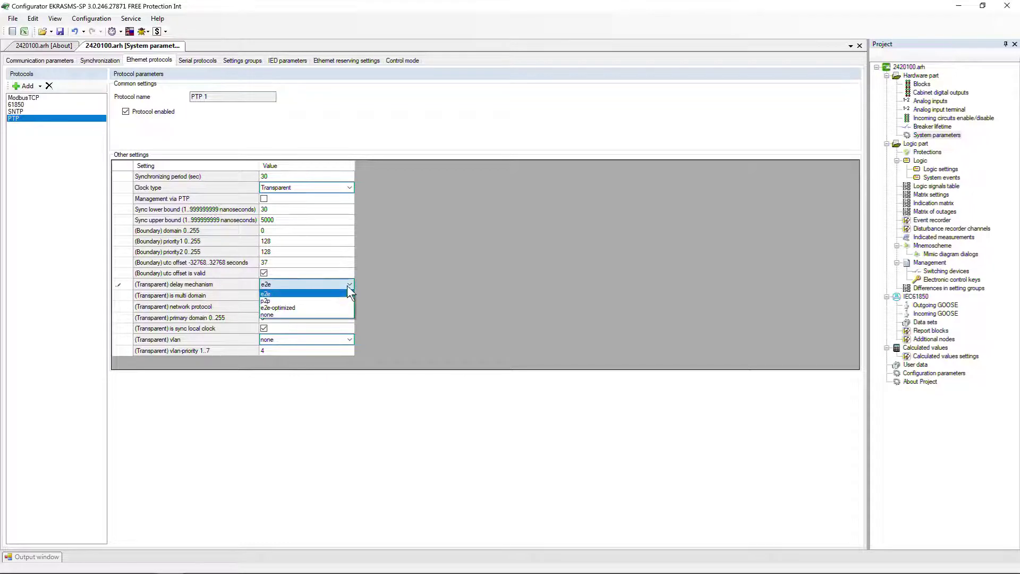
click(337, 314)
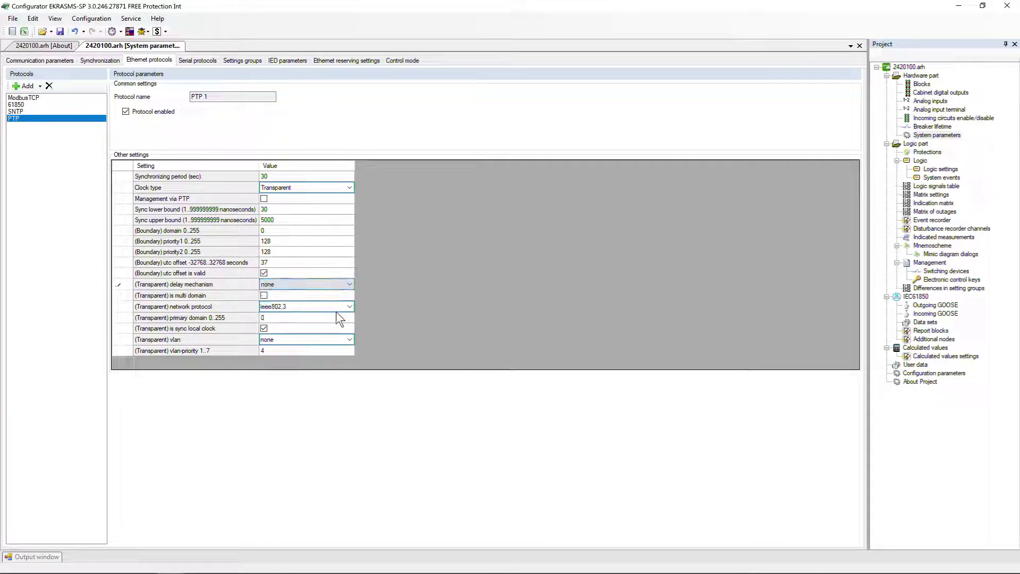
click(349, 285)
click(343, 292)
Try udp-ipv4 as the Transparent network protocol, return it to ieee802.3, and review the vlan options.
click(349, 306)
click(348, 307)
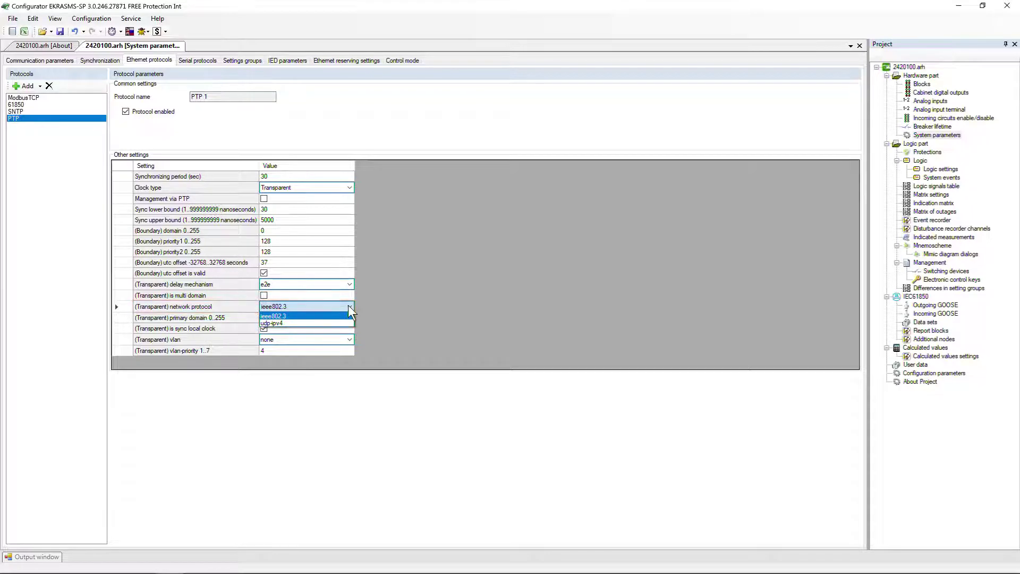
click(342, 315)
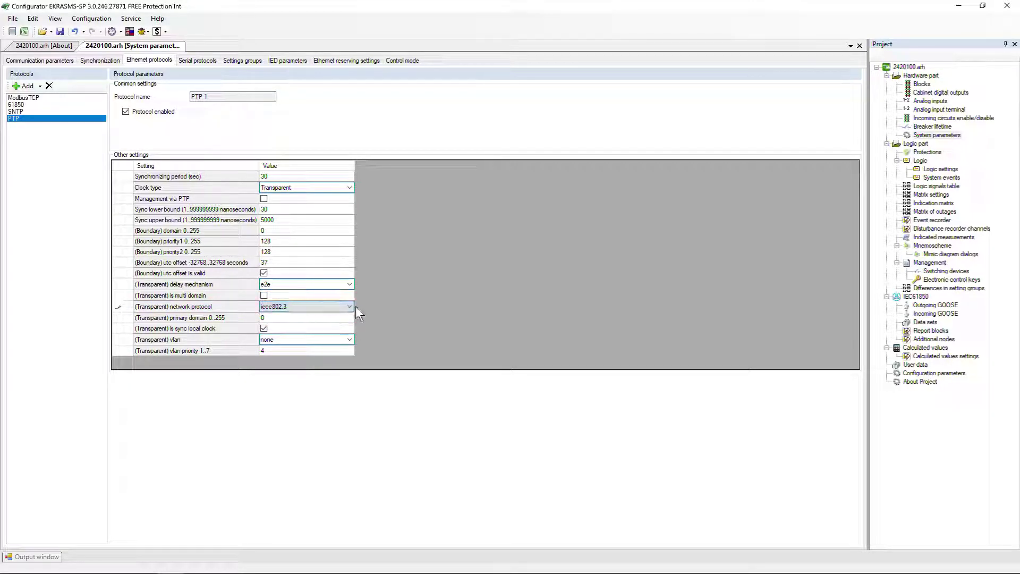
click(348, 307)
click(340, 322)
click(348, 308)
click(341, 313)
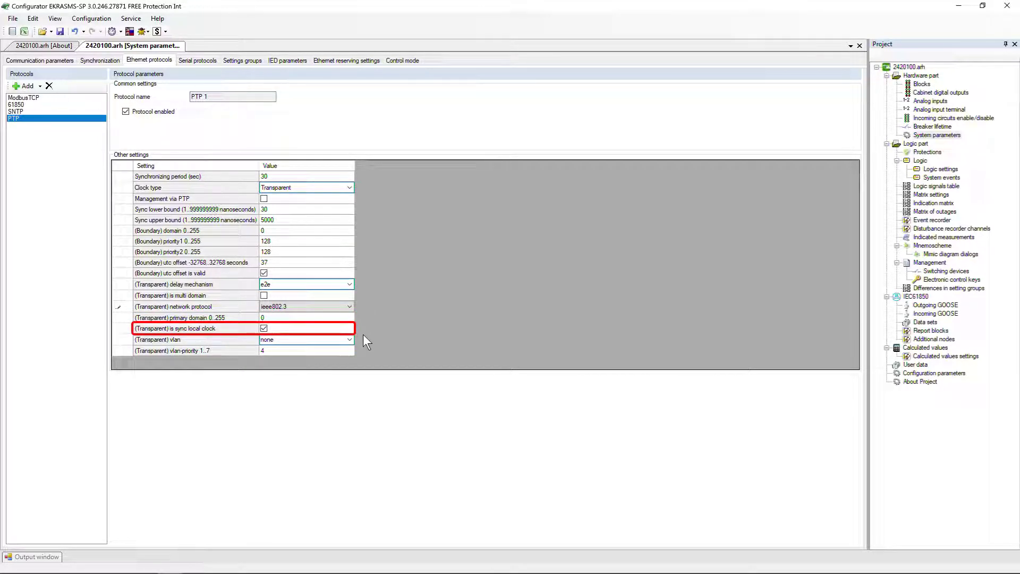
click(350, 339)
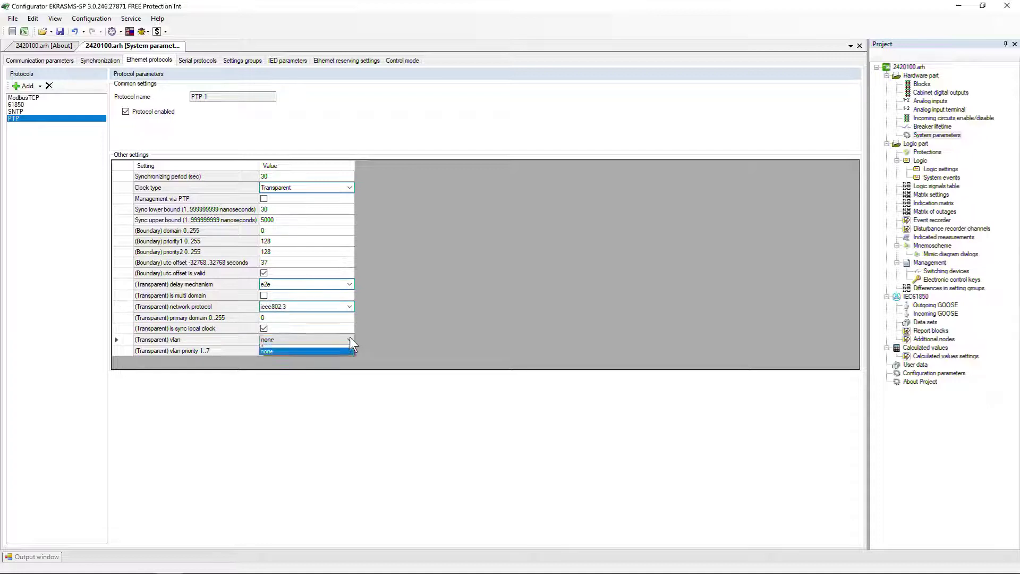
click(361, 344)
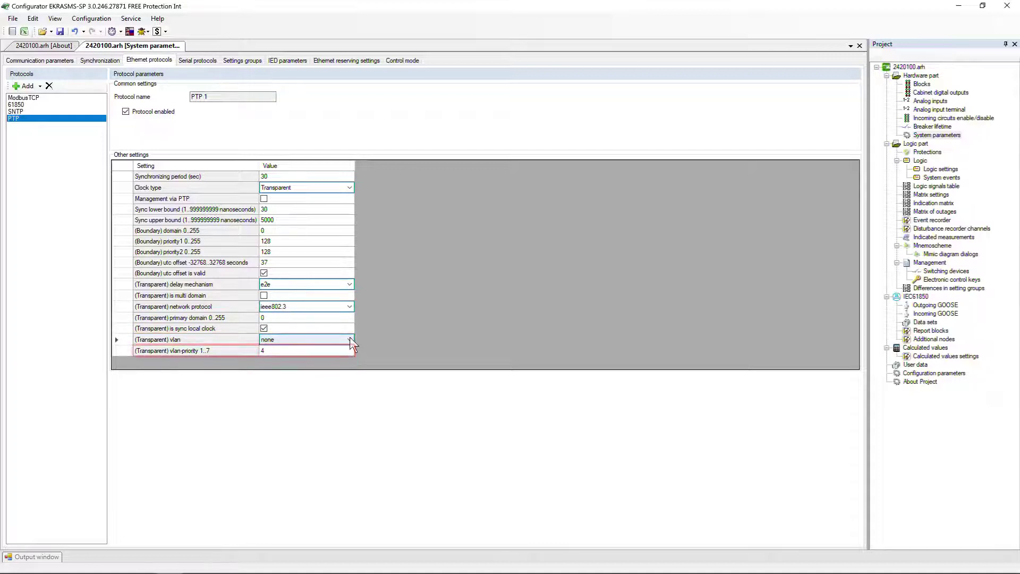
Enable PPS hardware synchronization in the Synchronization settings, review the sync impulse periods, and choose front as the fixed transition.
click(113, 64)
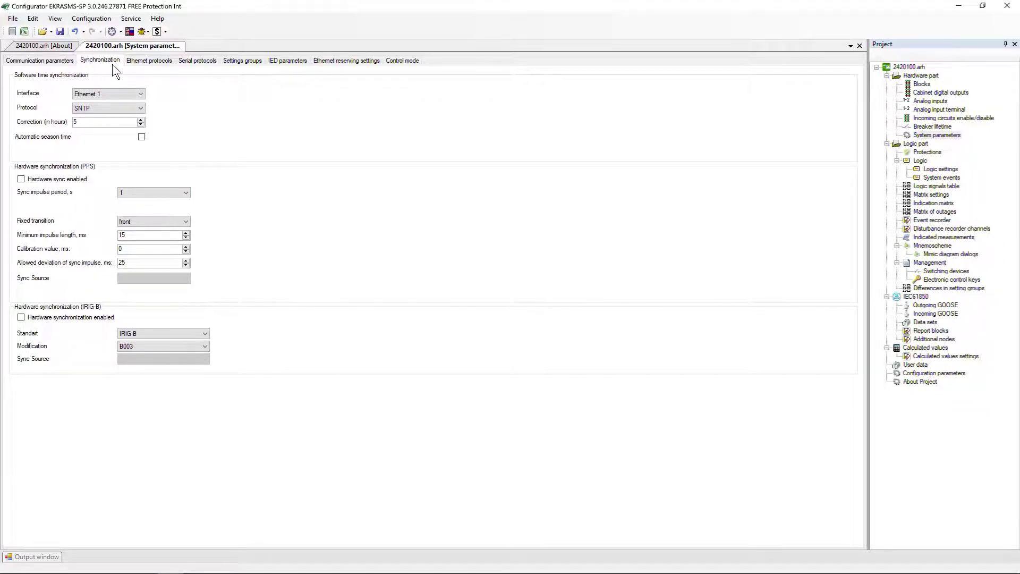
click(21, 180)
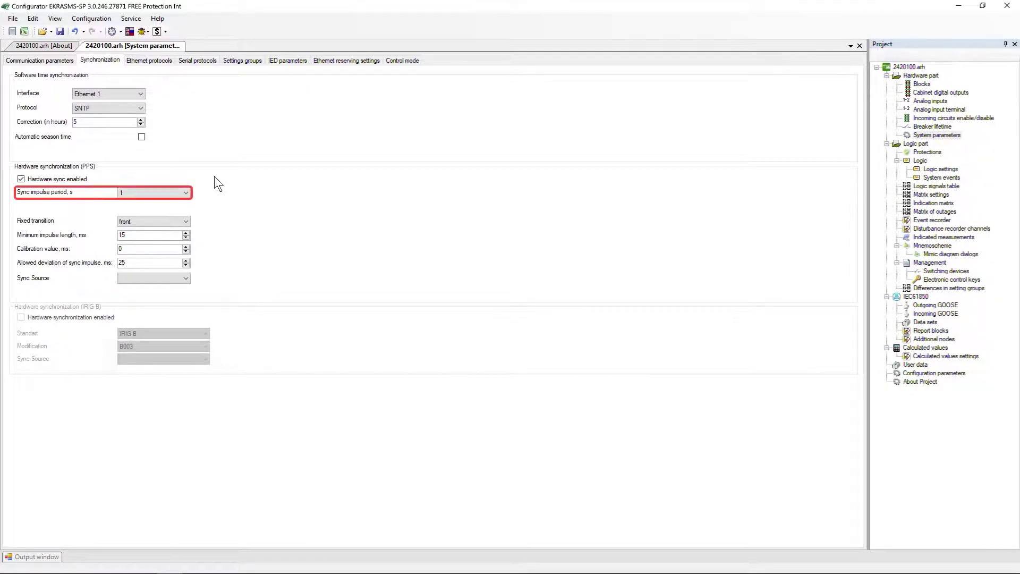
click(185, 193)
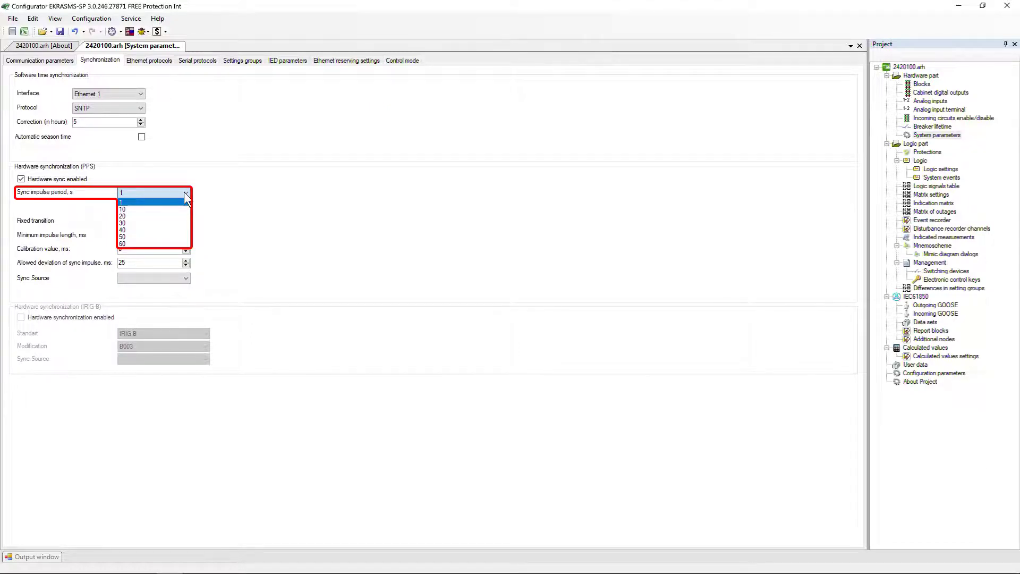
click(186, 195)
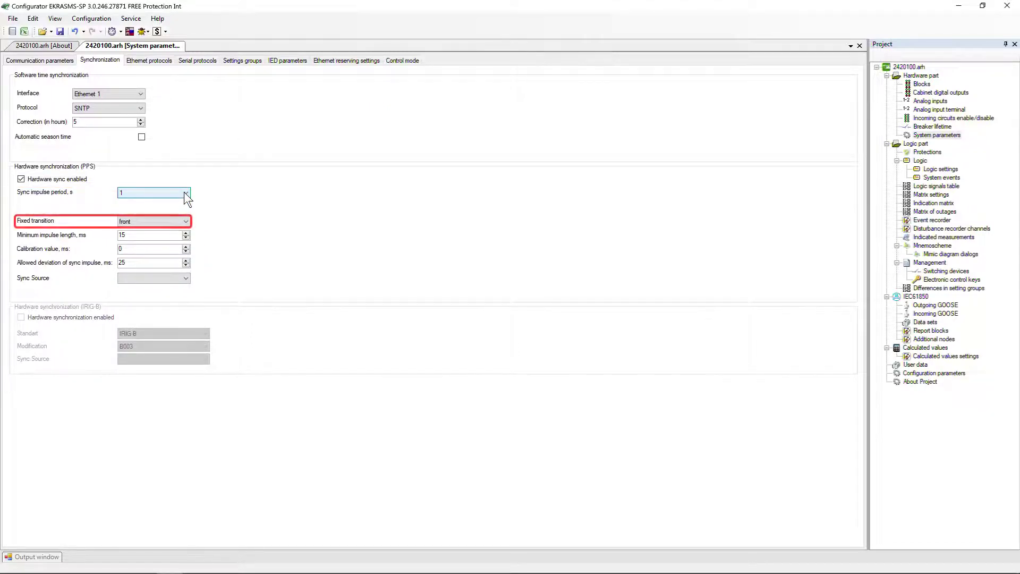
click(185, 222)
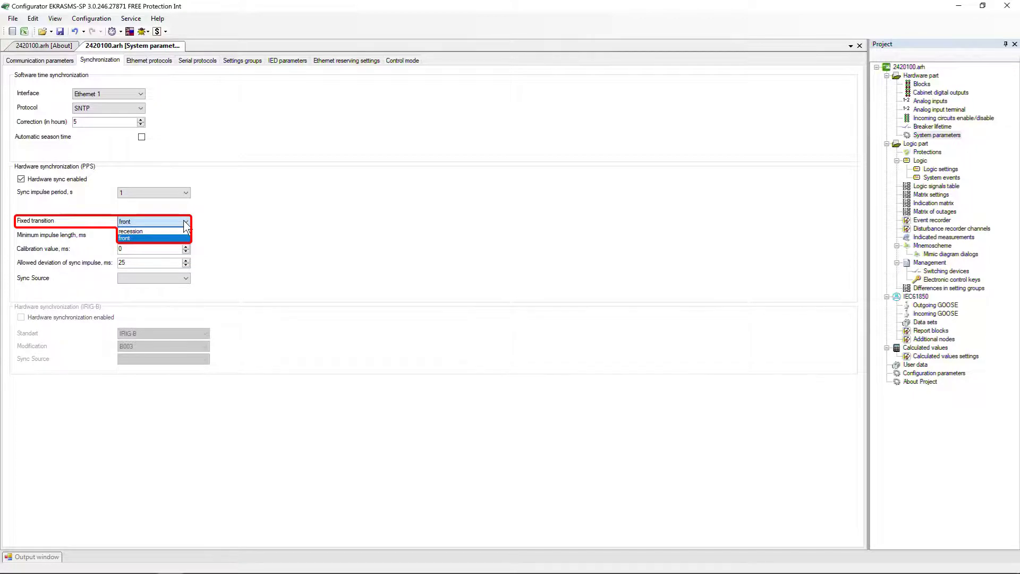
click(165, 238)
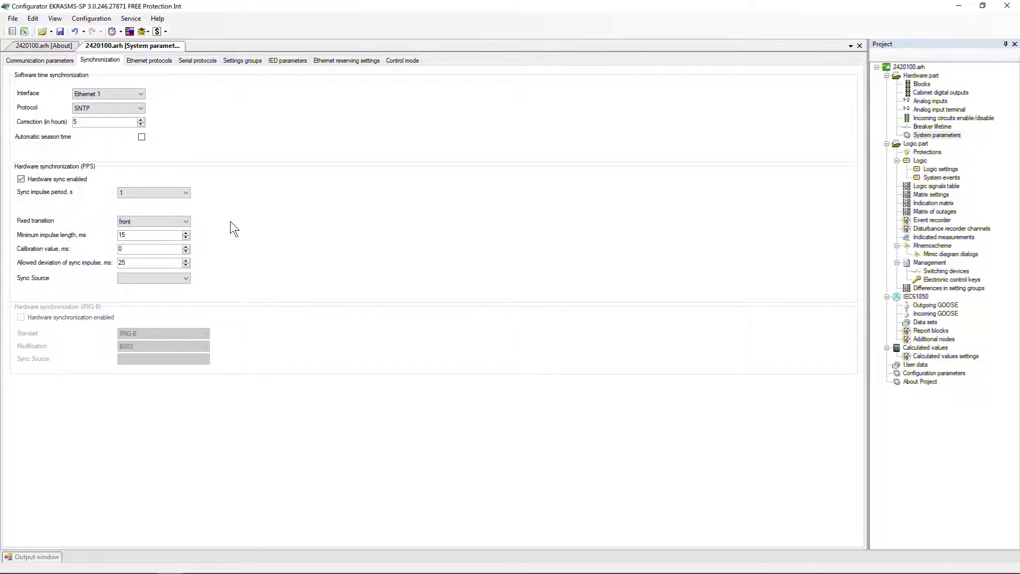
Set the PPS minimum impulse length to 20 ms, calibration value to 5 ms, and sync source to External PPS.
click(186, 233)
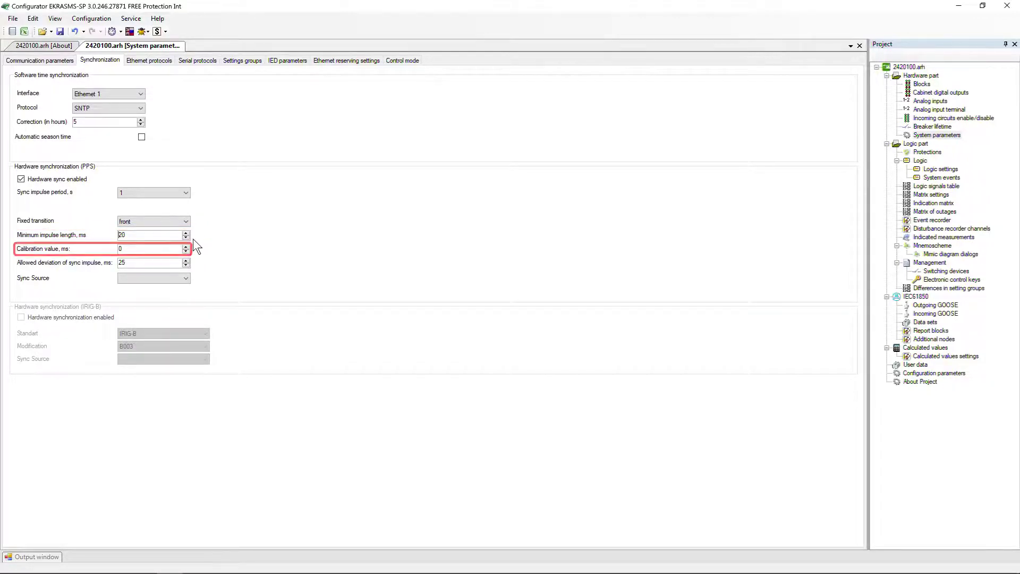
text(5)
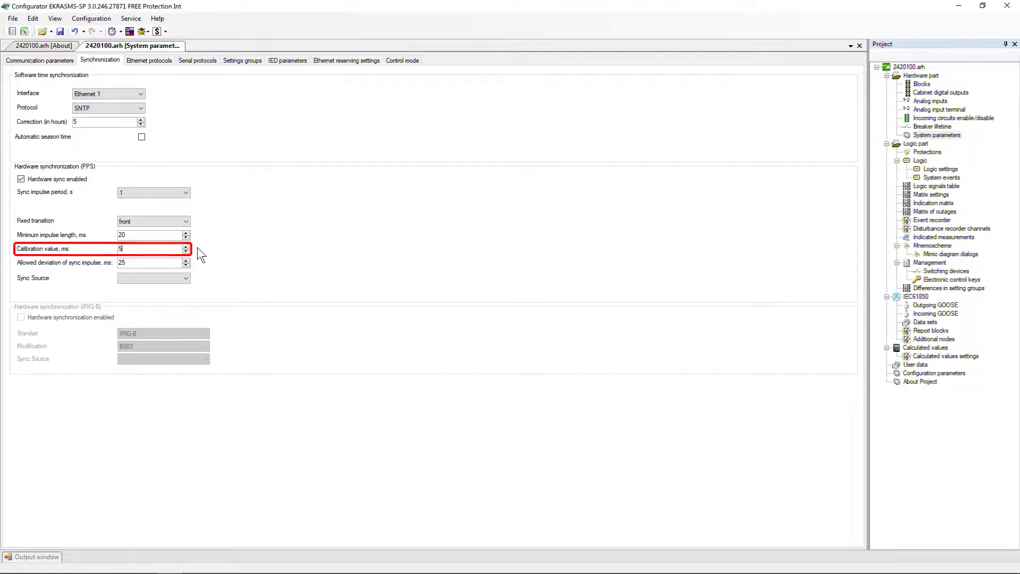
click(186, 278)
click(176, 287)
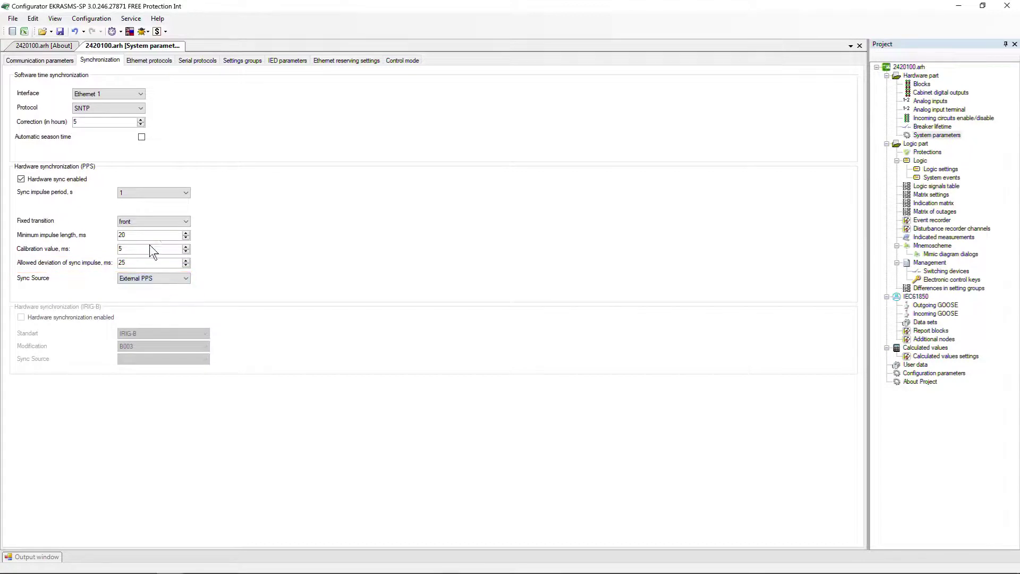
Replace PPS with IRIG-B hardware synchronization, using modification B007 and IRIG-B electrical as the sync source.
click(21, 179)
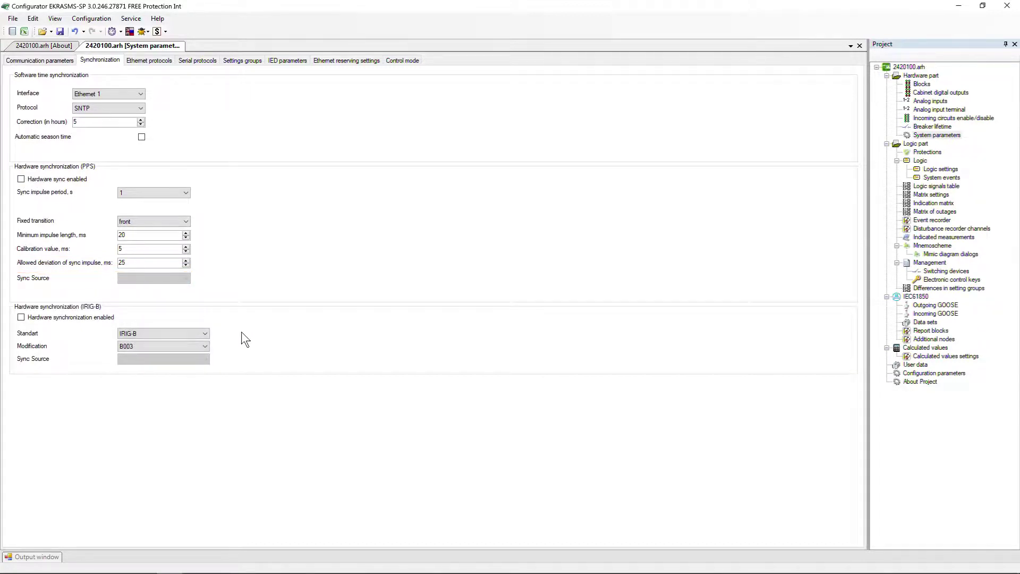
click(103, 319)
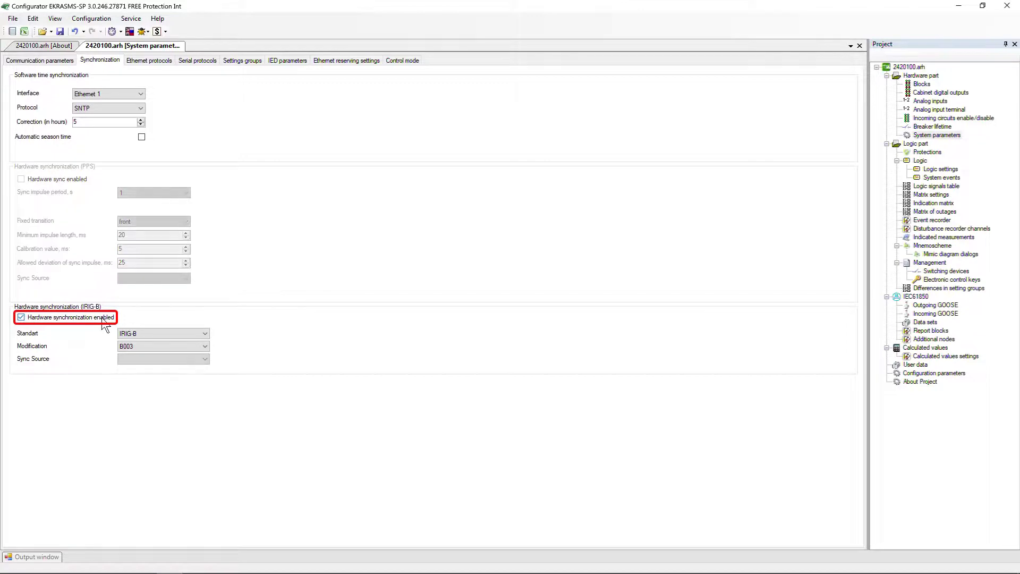
click(206, 345)
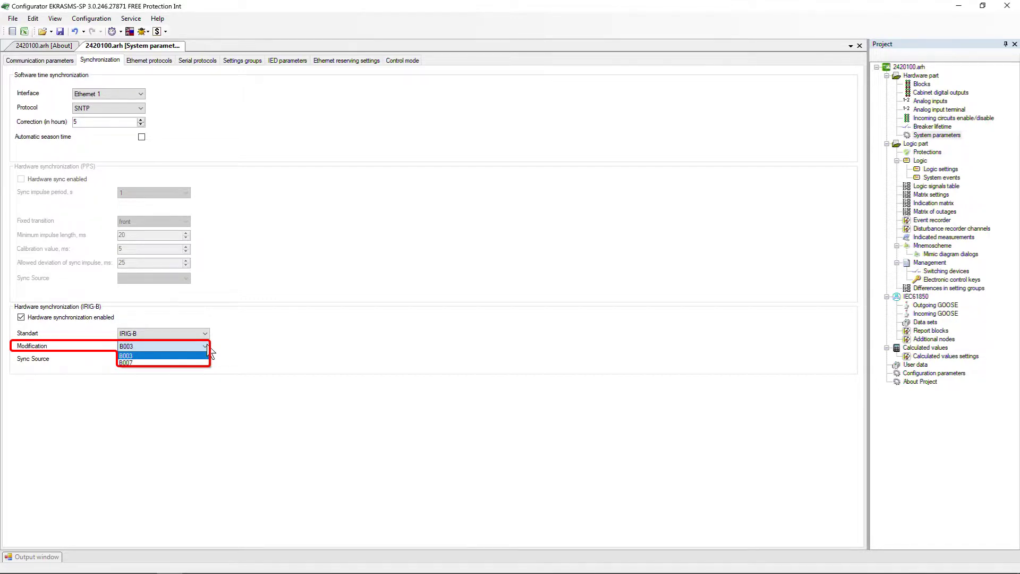
click(195, 362)
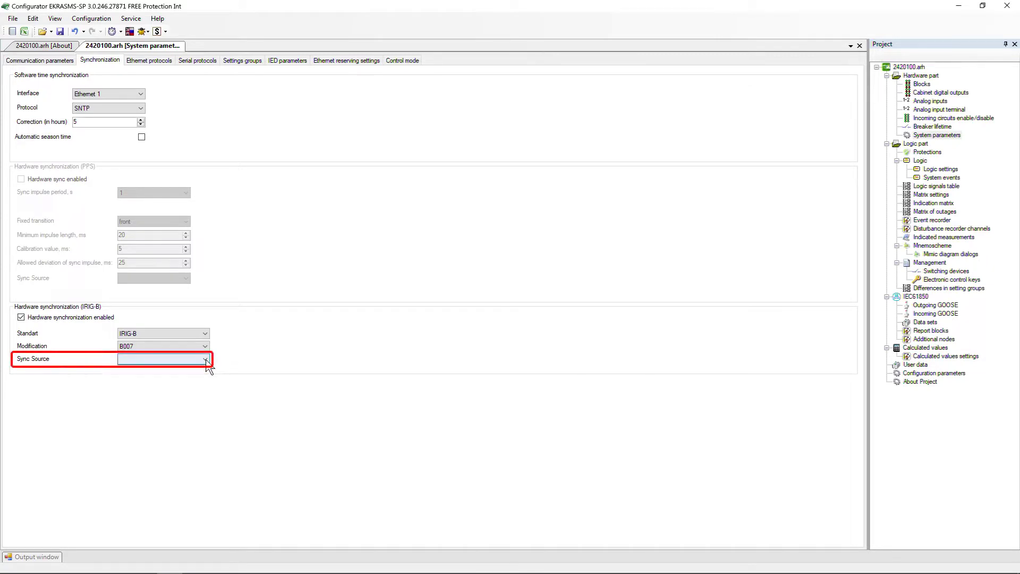
click(205, 359)
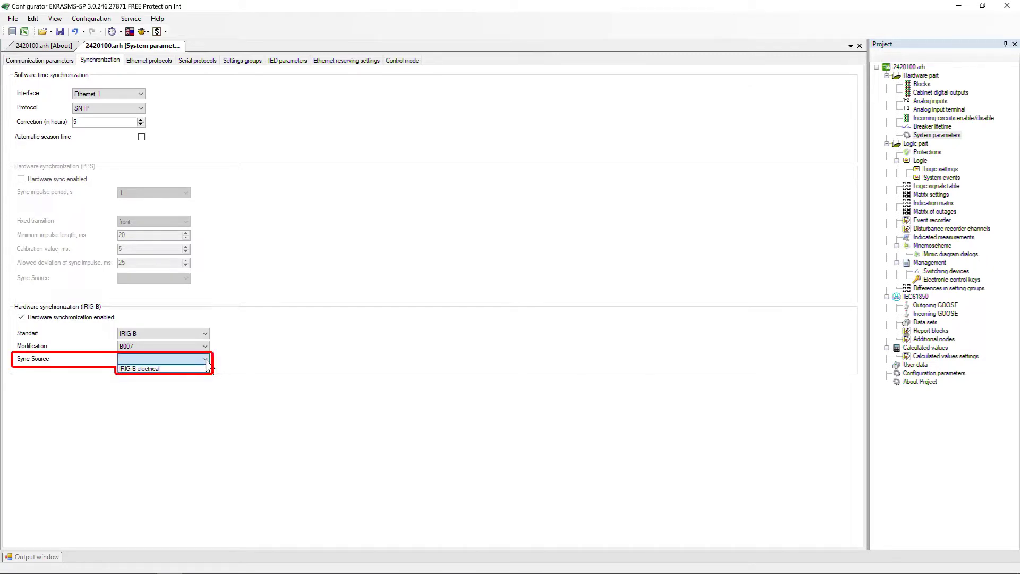
click(194, 369)
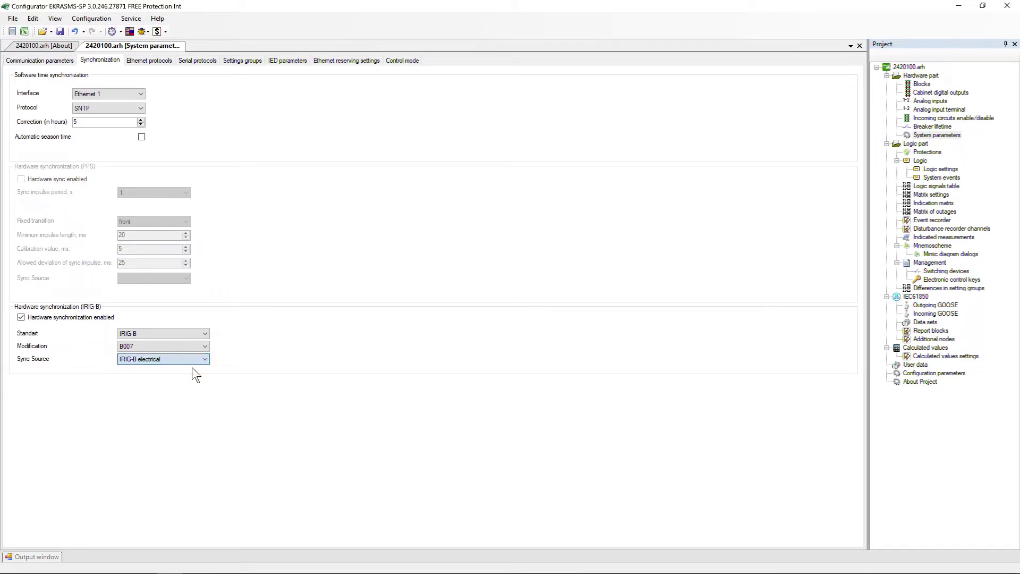